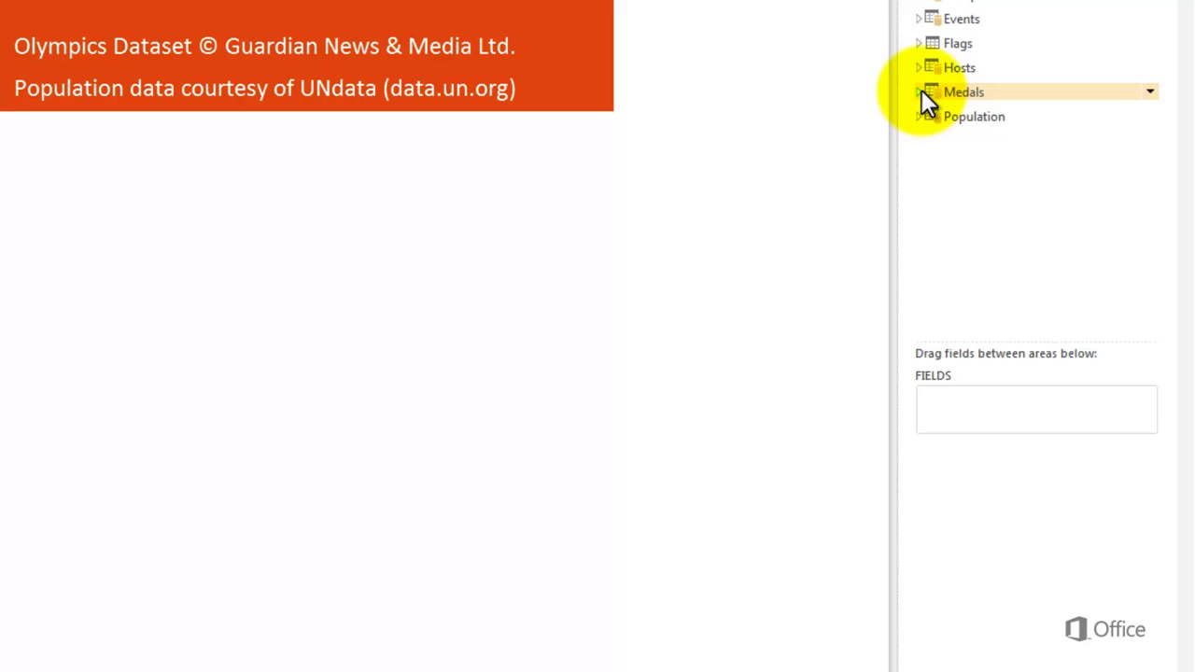
Add the Medals table's Year field to a new visual, summarized as Count of Year
{"action": "left_click", "coordinate": [903, 36]}
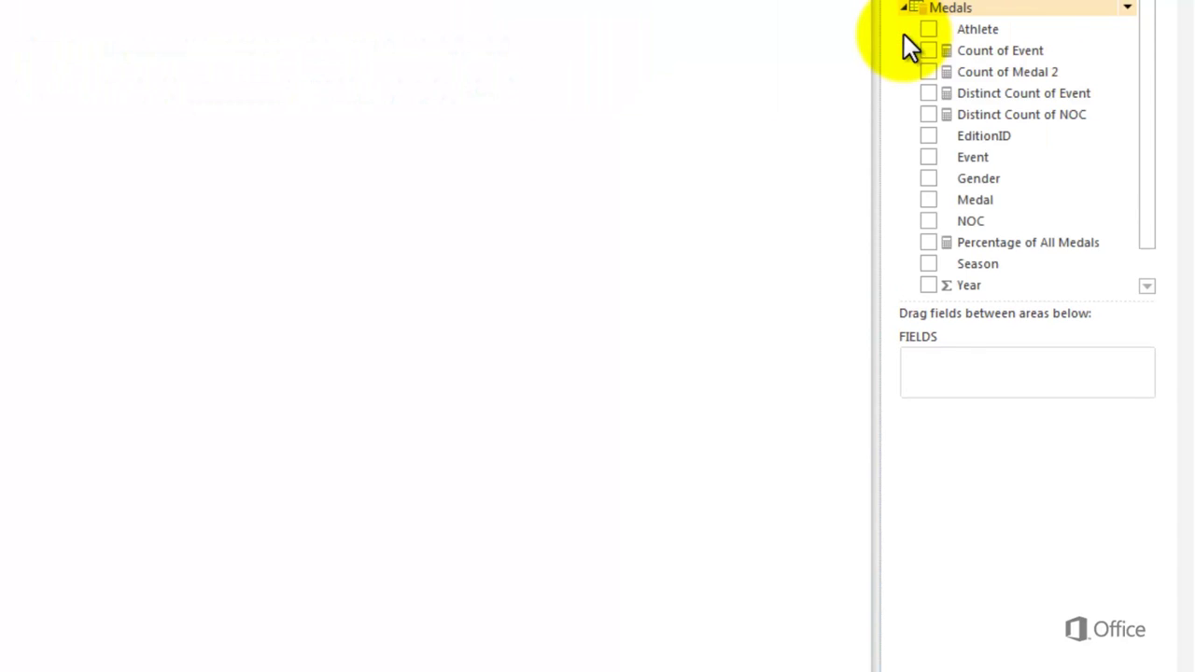
{"action": "left_click", "coordinate": [928, 285]}
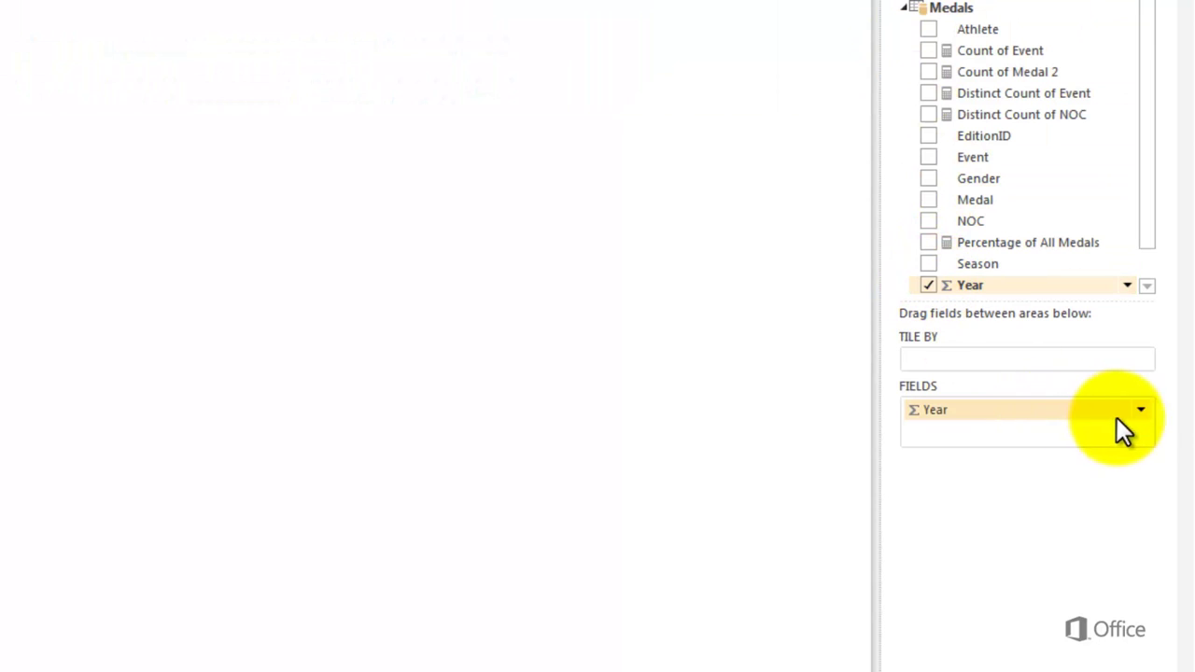
{"action": "left_click", "coordinate": [1140, 410]}
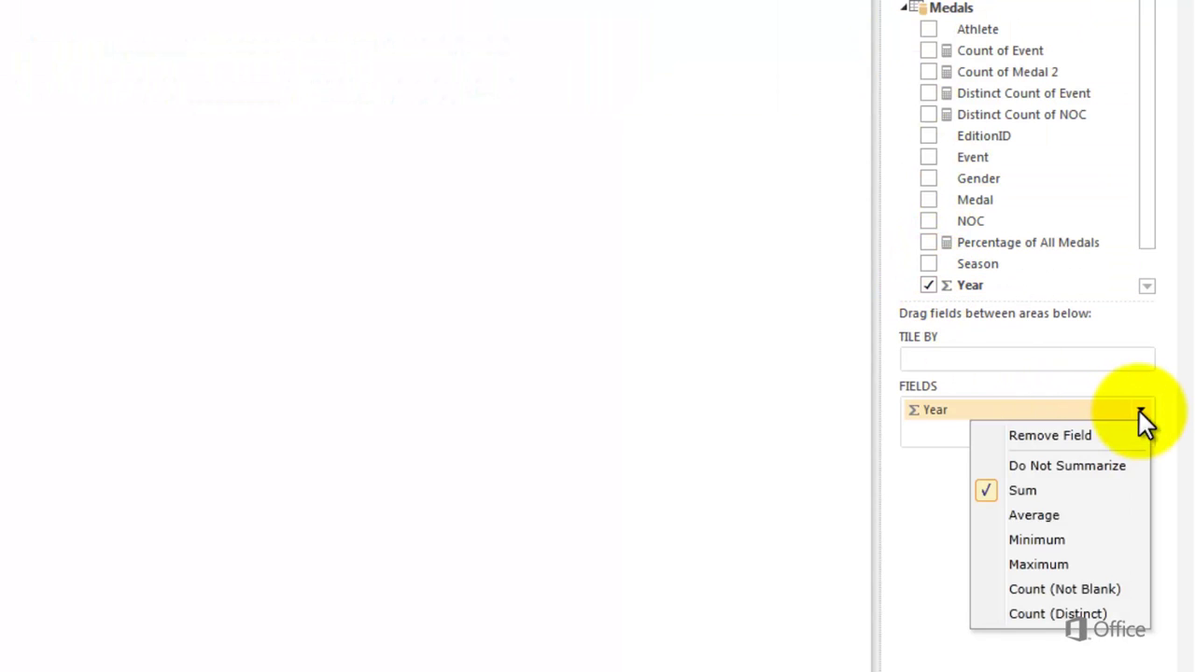
{"action": "left_click", "coordinate": [1060, 613]}
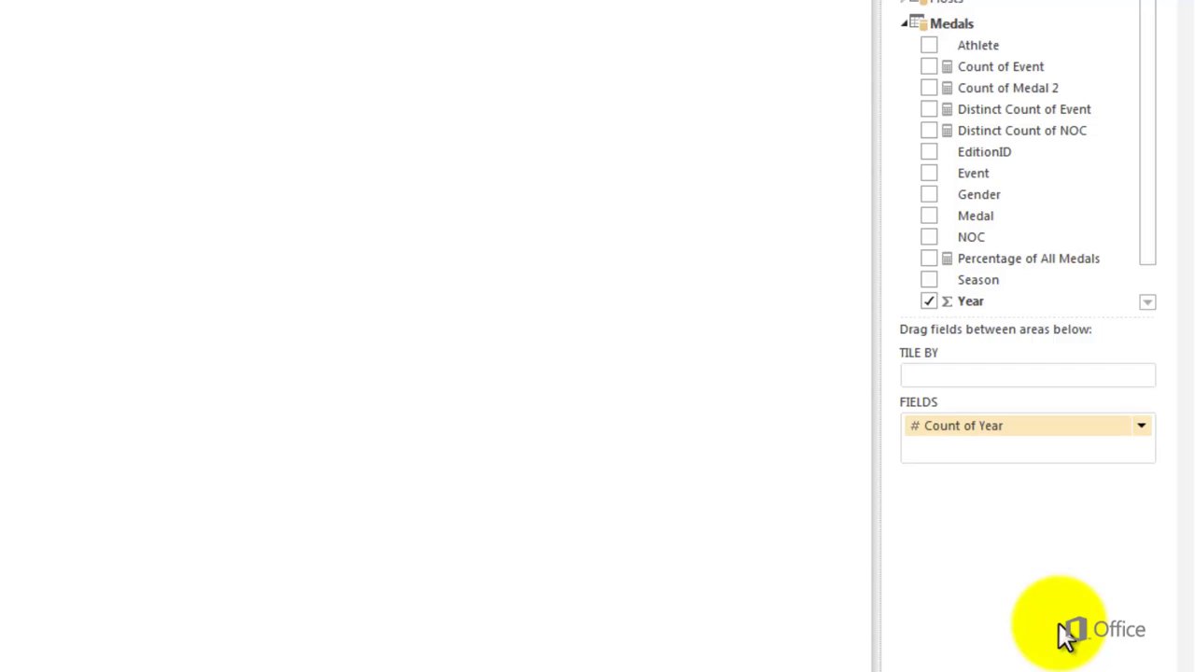
Add the Events Sport field and turn the visual into a Count of Year by Sport pie chart
{"action": "scroll", "coordinate": [1059, 622], "scroll_direction": "up", "scroll_amount": 4}
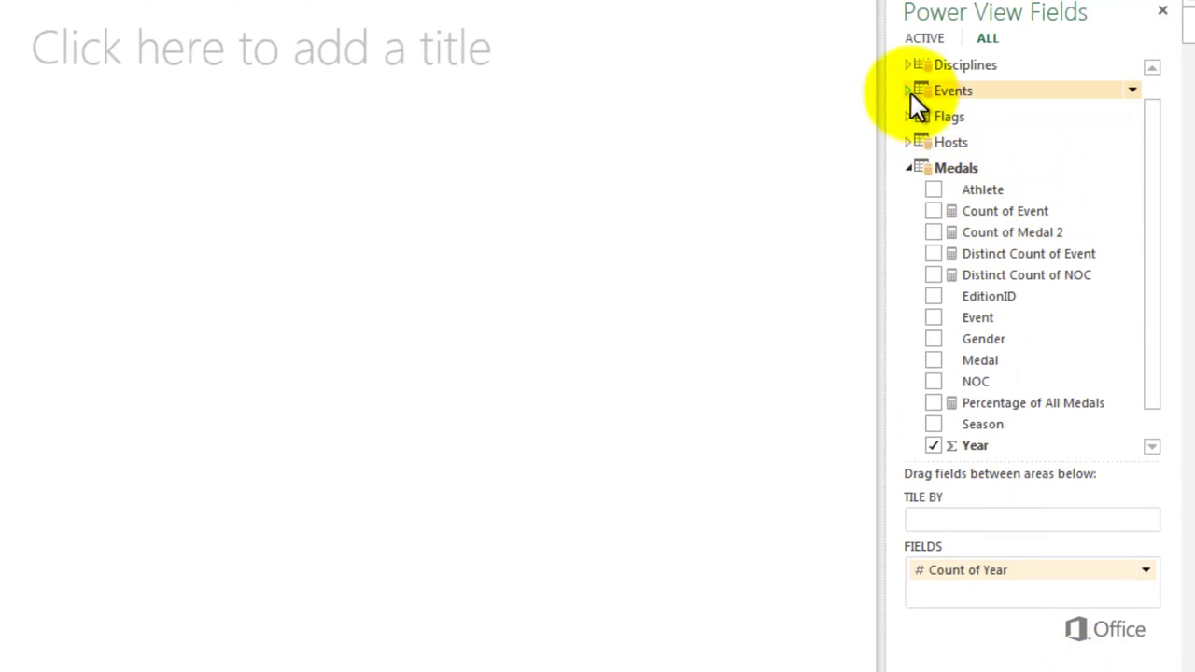
{"action": "left_click", "coordinate": [910, 91]}
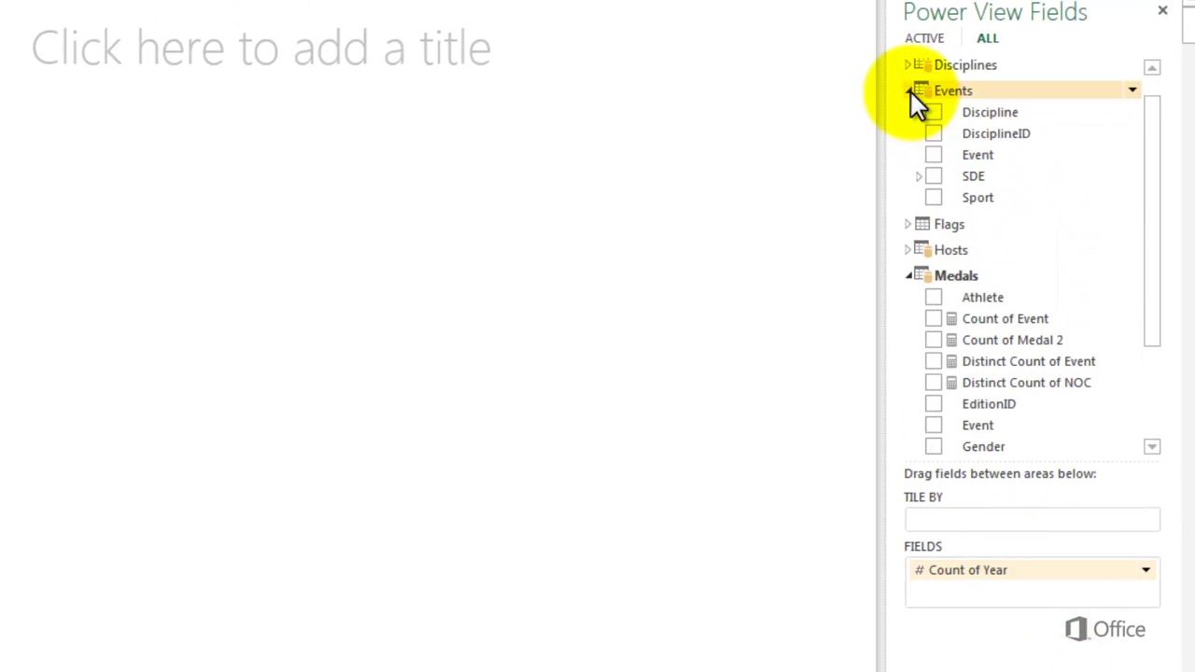
{"action": "left_click", "coordinate": [932, 197]}
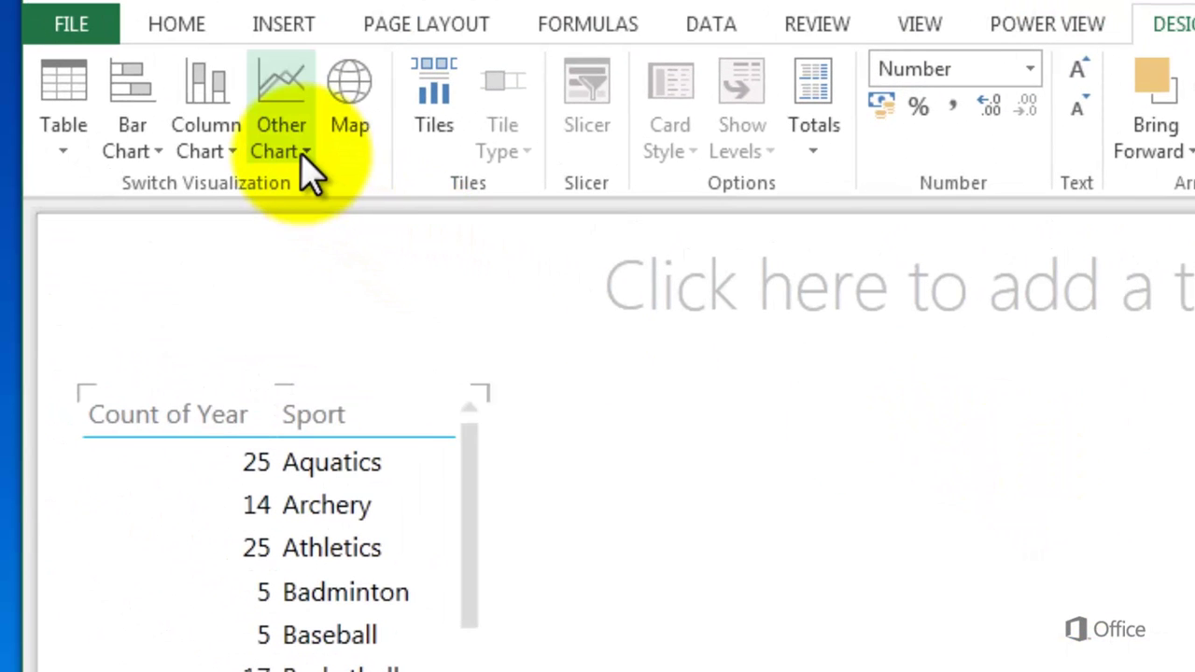
{"action": "left_click", "coordinate": [302, 165]}
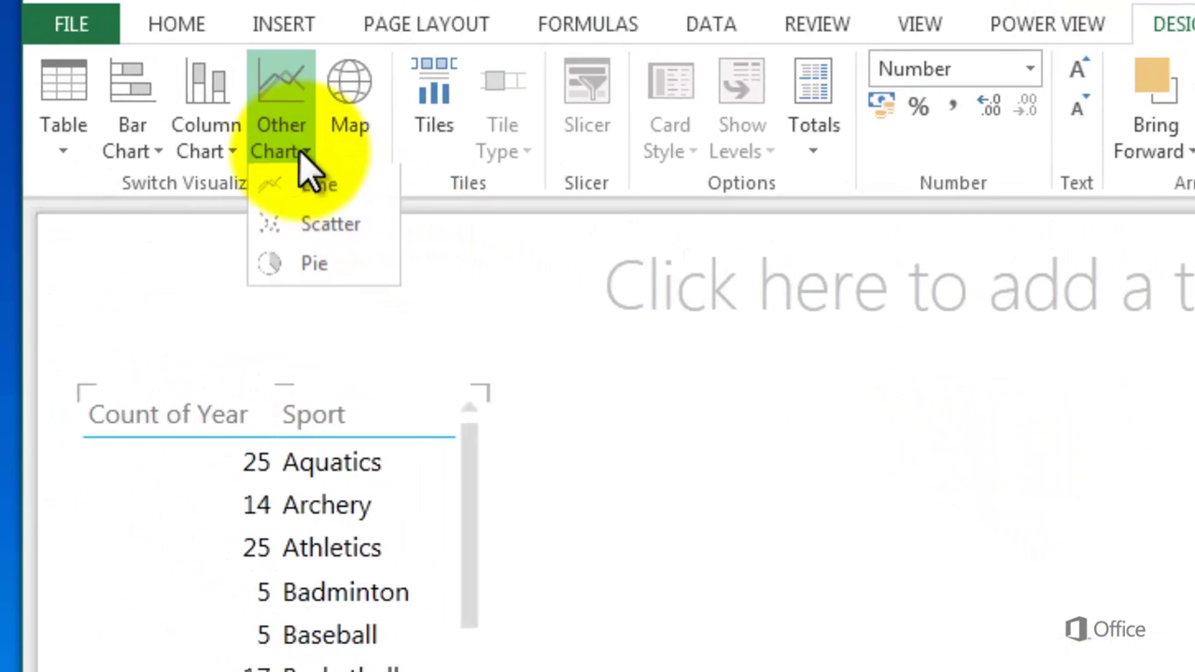
{"action": "left_click", "coordinate": [314, 269]}
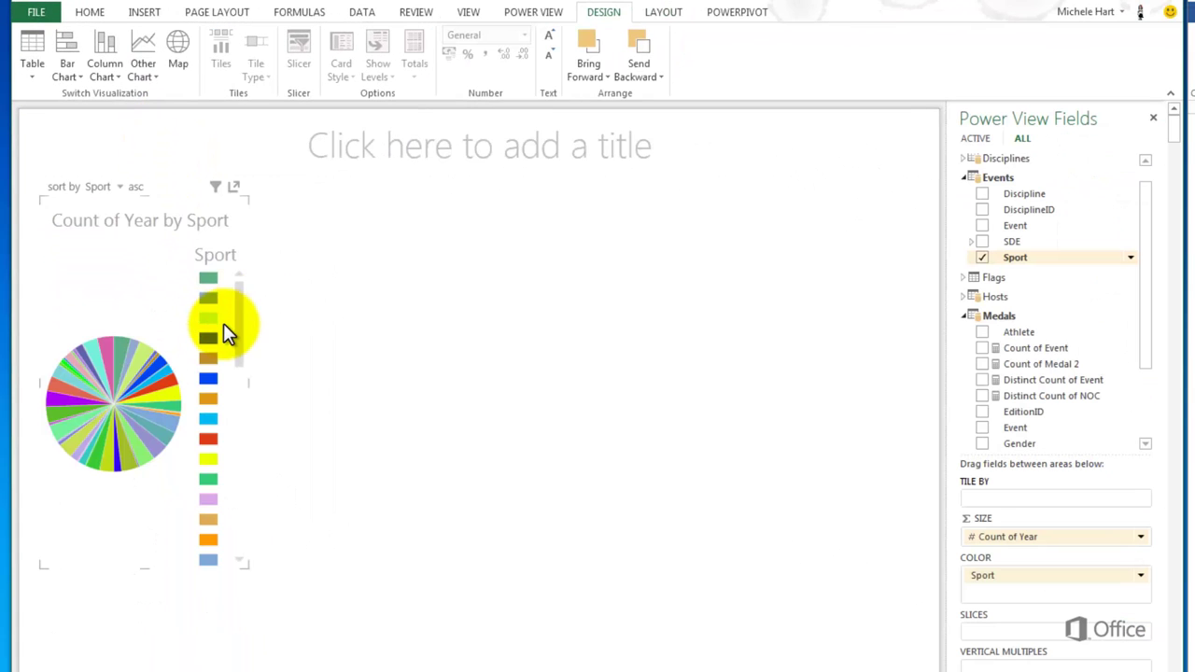
Widen the pie chart and add a view-level Season filter set to Winter, leaving seven winter sports
{"action": "left_click_drag", "start_coordinate": [250, 379], "coordinate": [594, 416]}
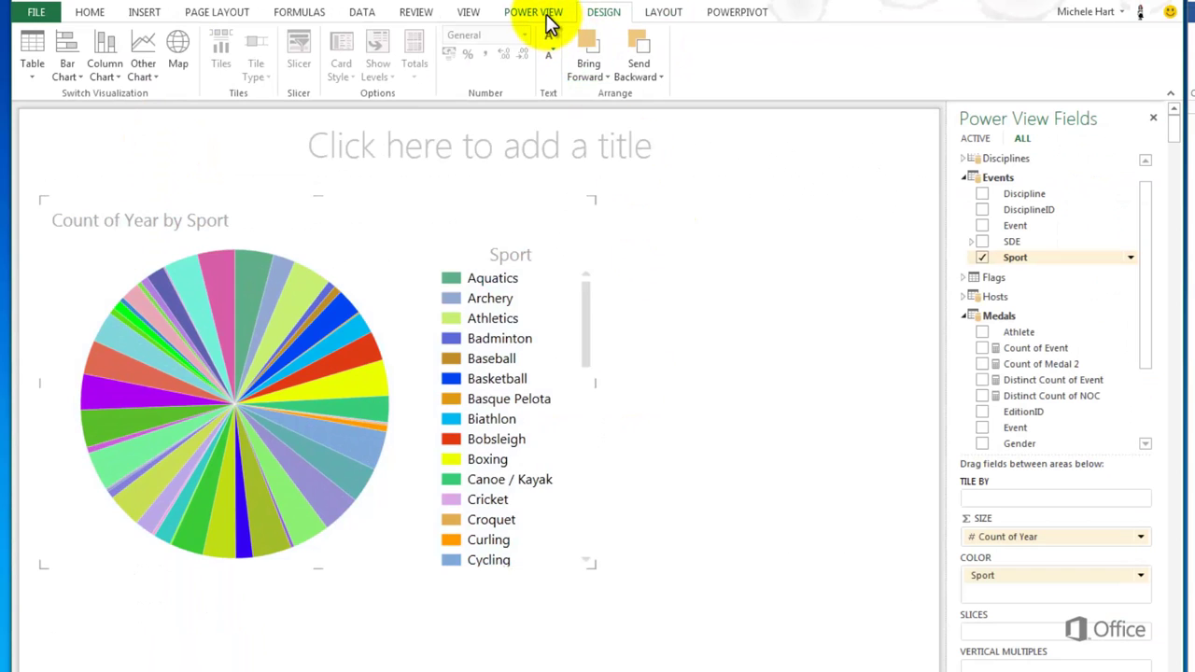
{"action": "left_click", "coordinate": [545, 16]}
{"action": "left_click", "coordinate": [666, 39]}
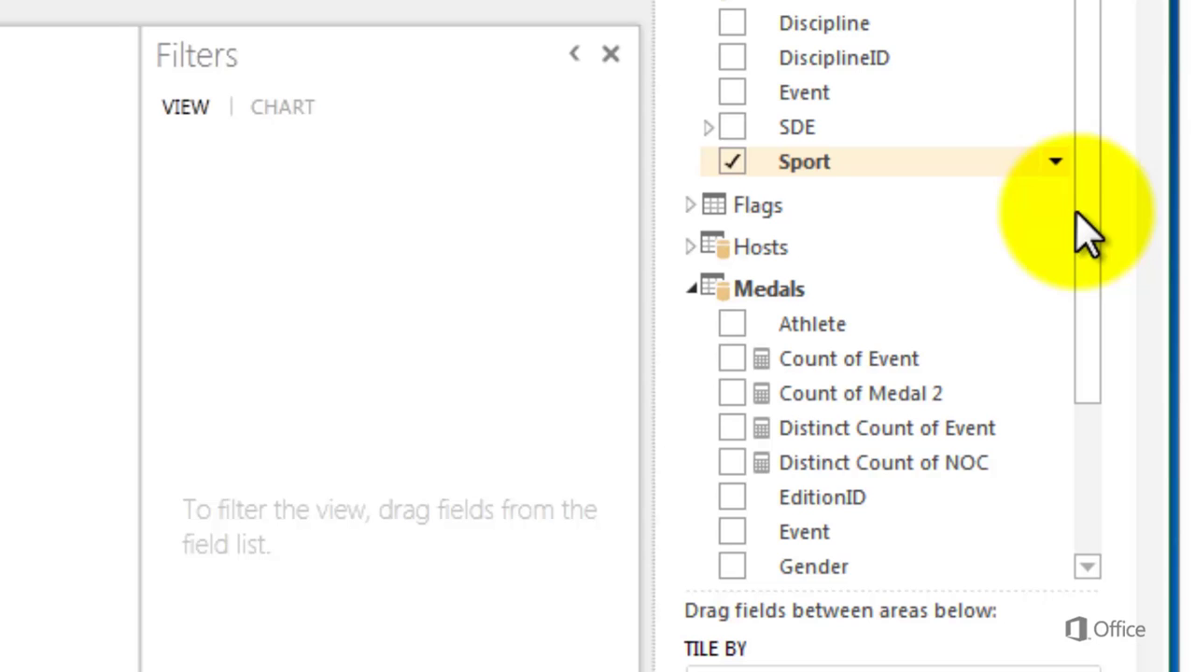
{"action": "left_click_drag", "start_coordinate": [1081, 222], "coordinate": [1070, 408]}
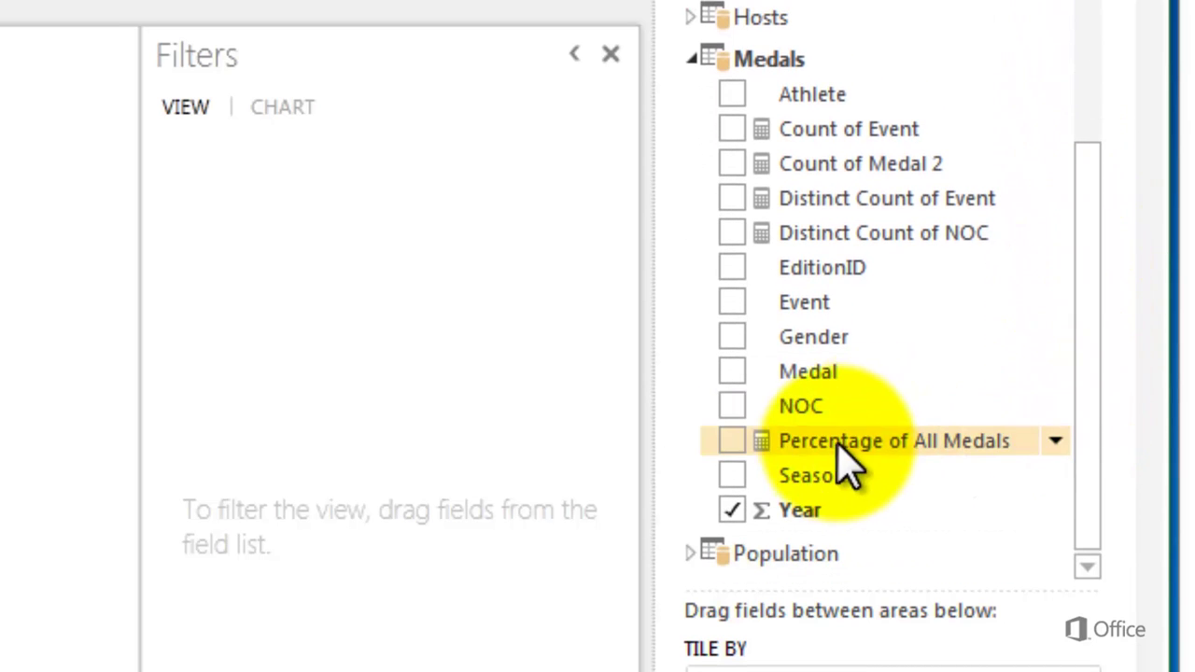
{"action": "left_click_drag", "start_coordinate": [813, 486], "coordinate": [282, 329]}
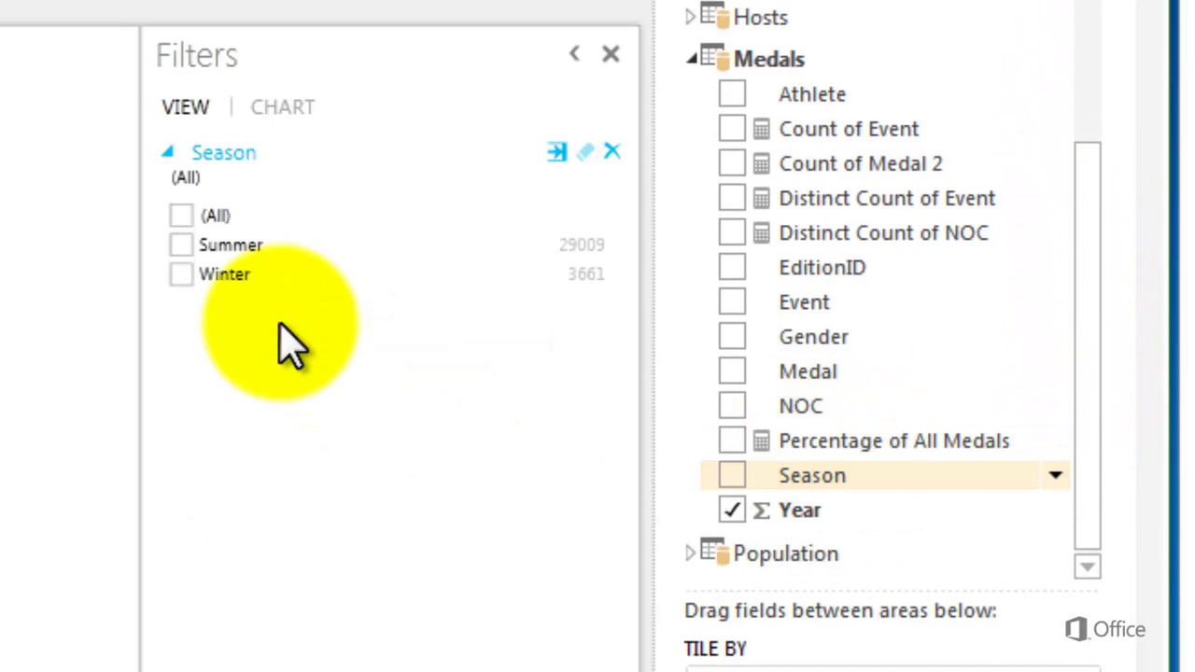
{"action": "left_click", "coordinate": [181, 275]}
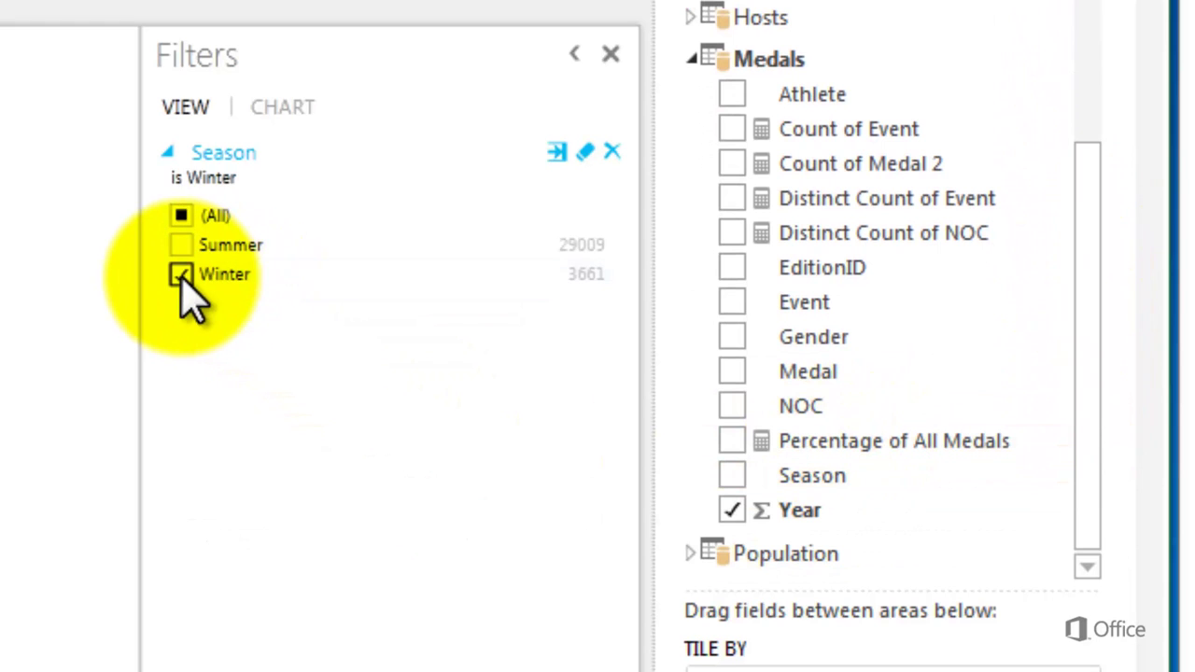
{"action": "left_click", "coordinate": [610, 54]}
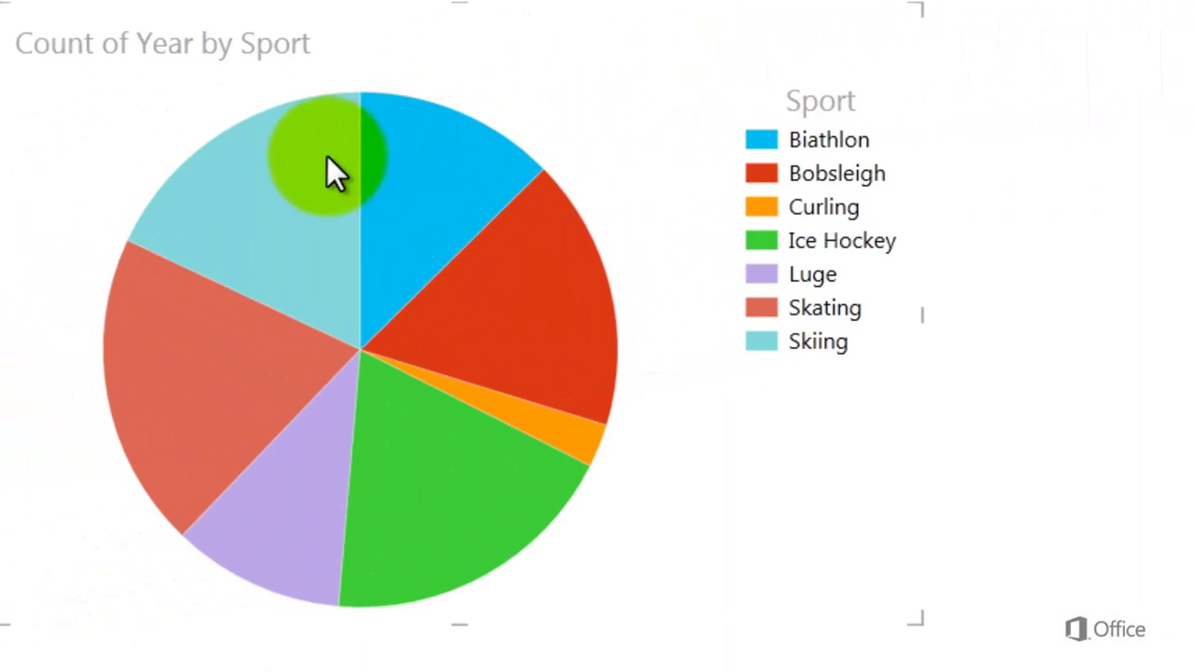
{"action": "mouse_move", "coordinate": [275, 174]}
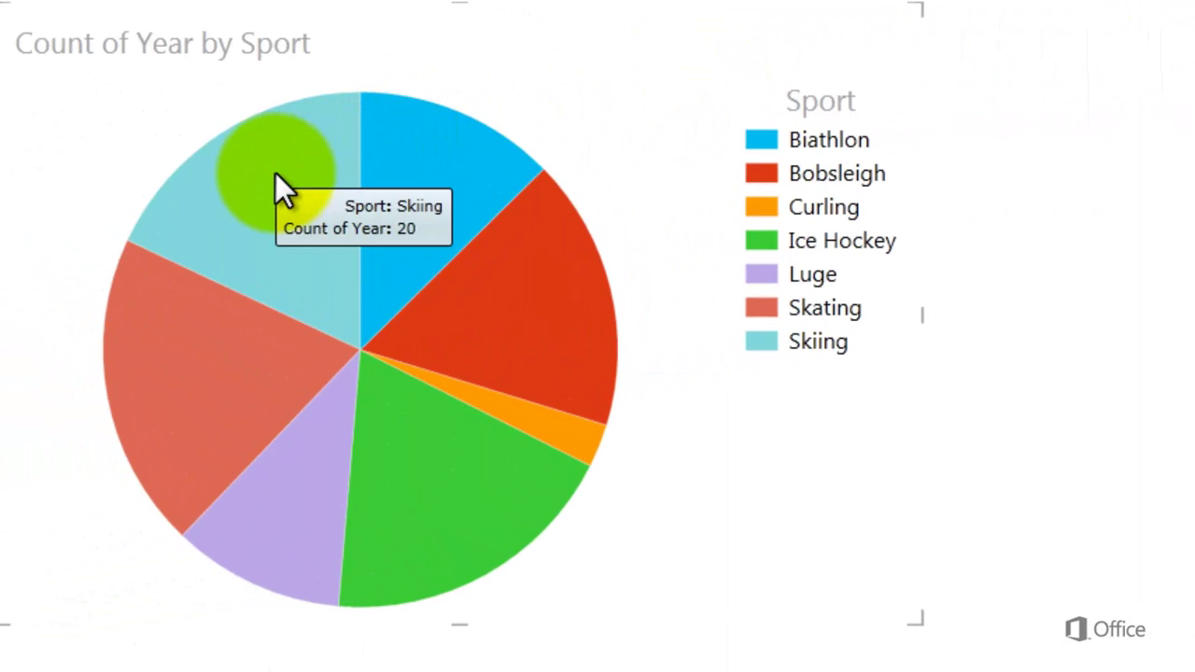
{"action": "mouse_move", "coordinate": [211, 327]}
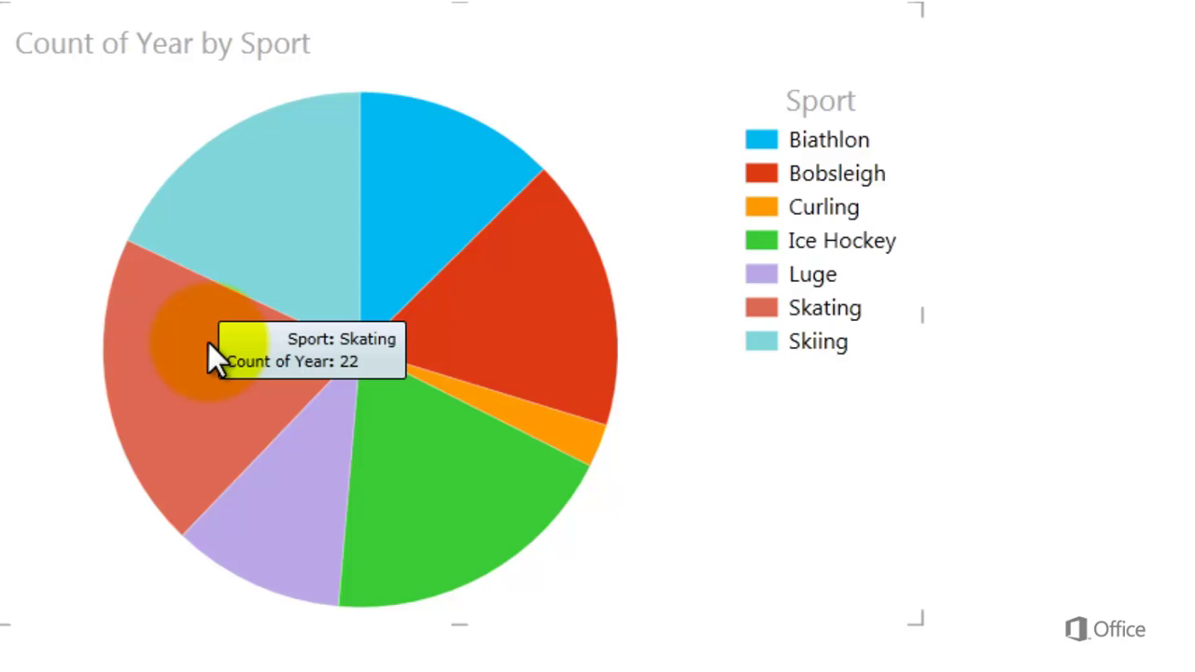
{"action": "mouse_move", "coordinate": [532, 412]}
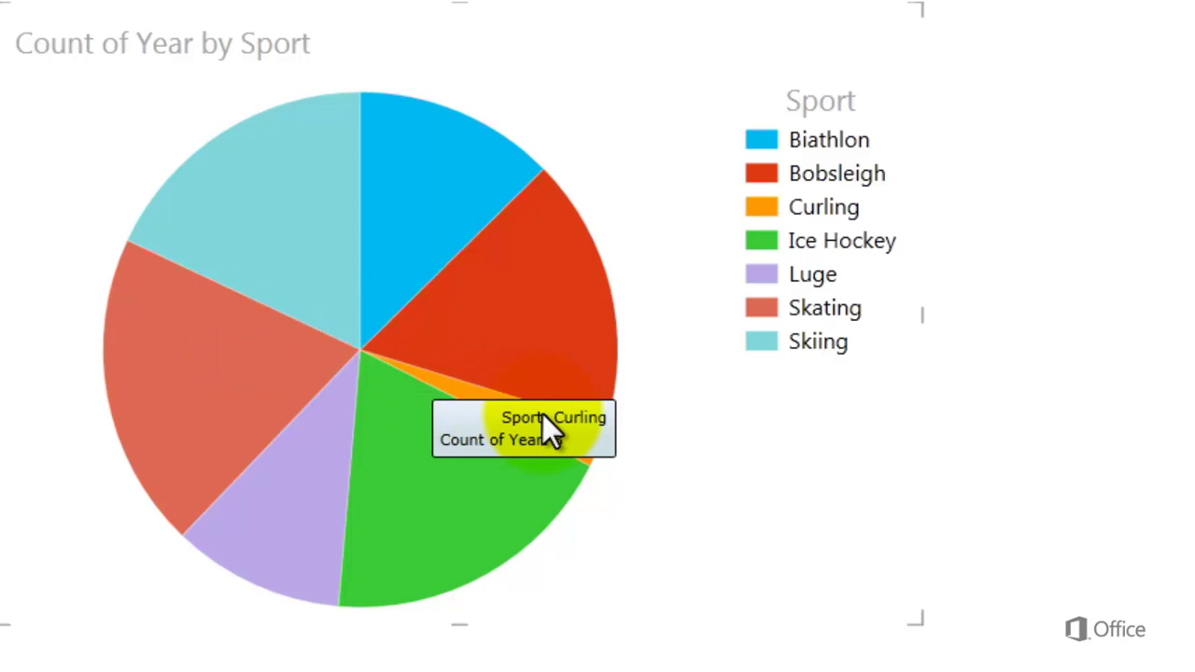
{"action": "left_click", "coordinate": [765, 242]}
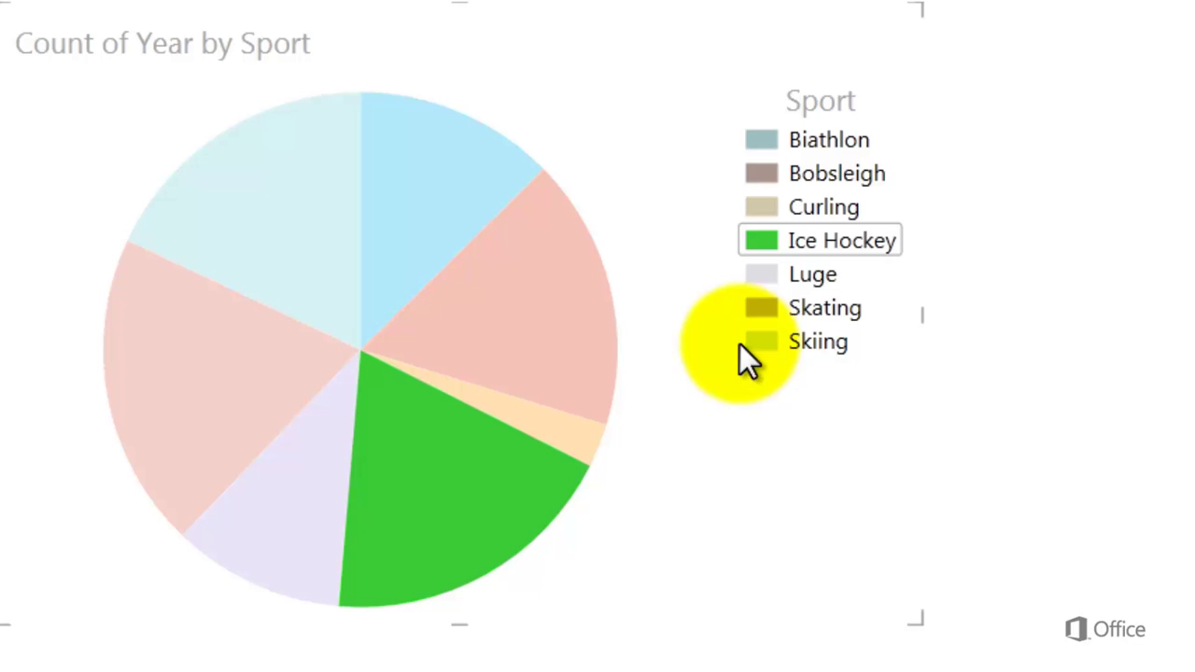
{"action": "left_click", "coordinate": [712, 445]}
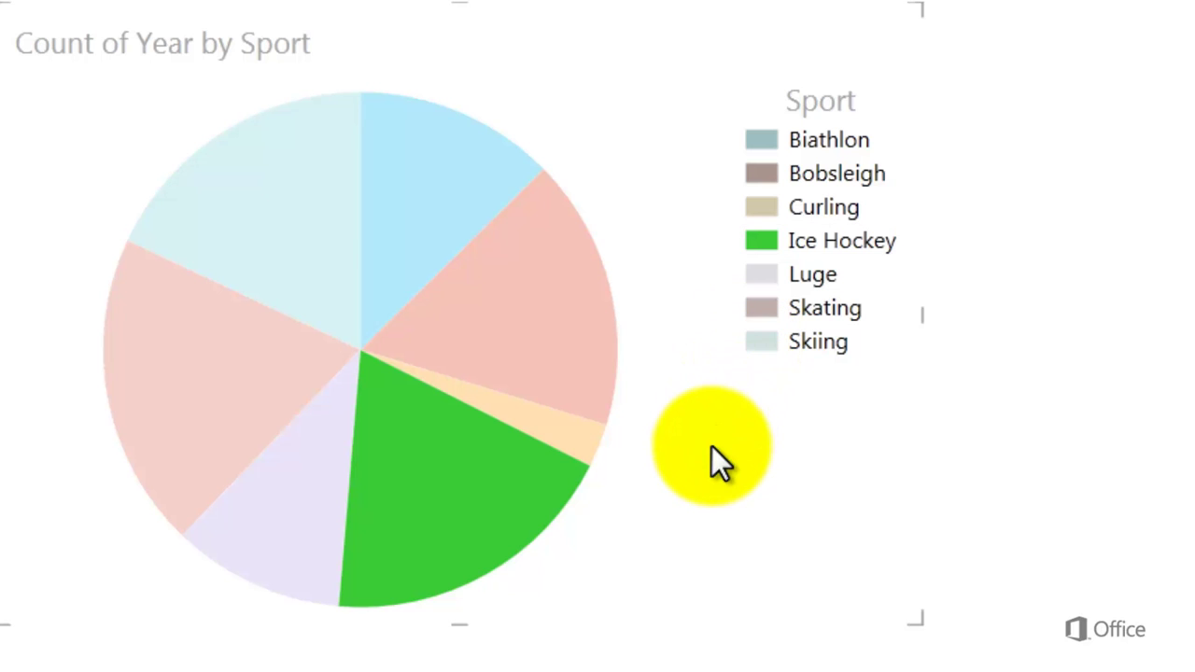
{"action": "left_click", "coordinate": [515, 294]}
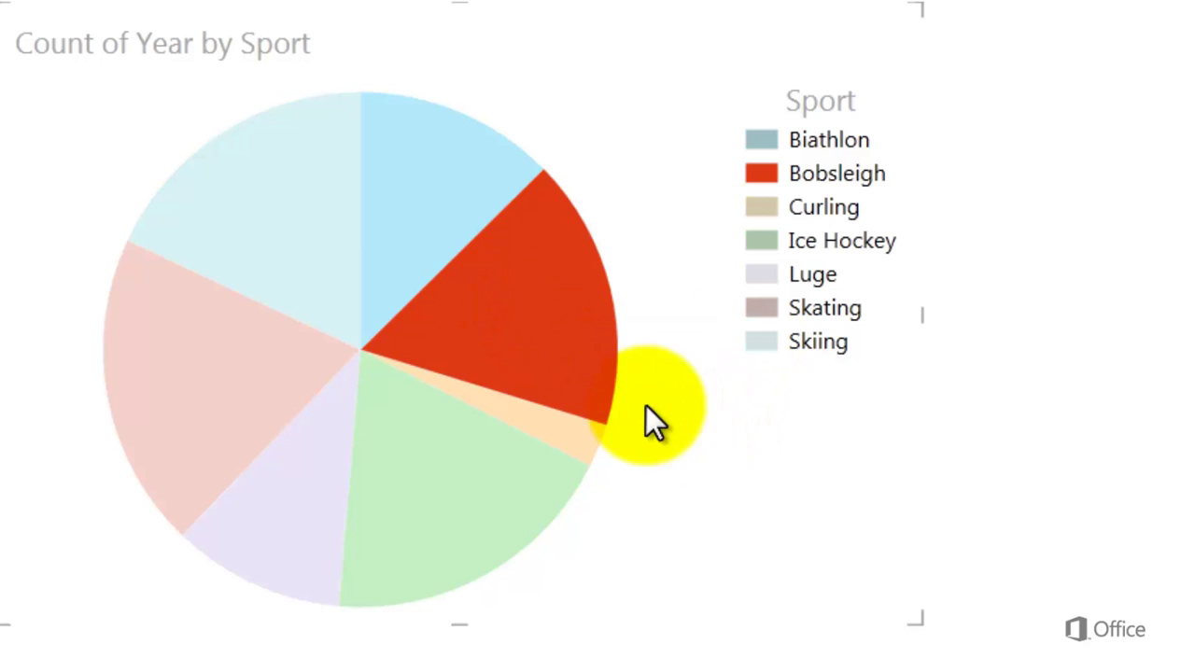
{"action": "left_click", "coordinate": [725, 442]}
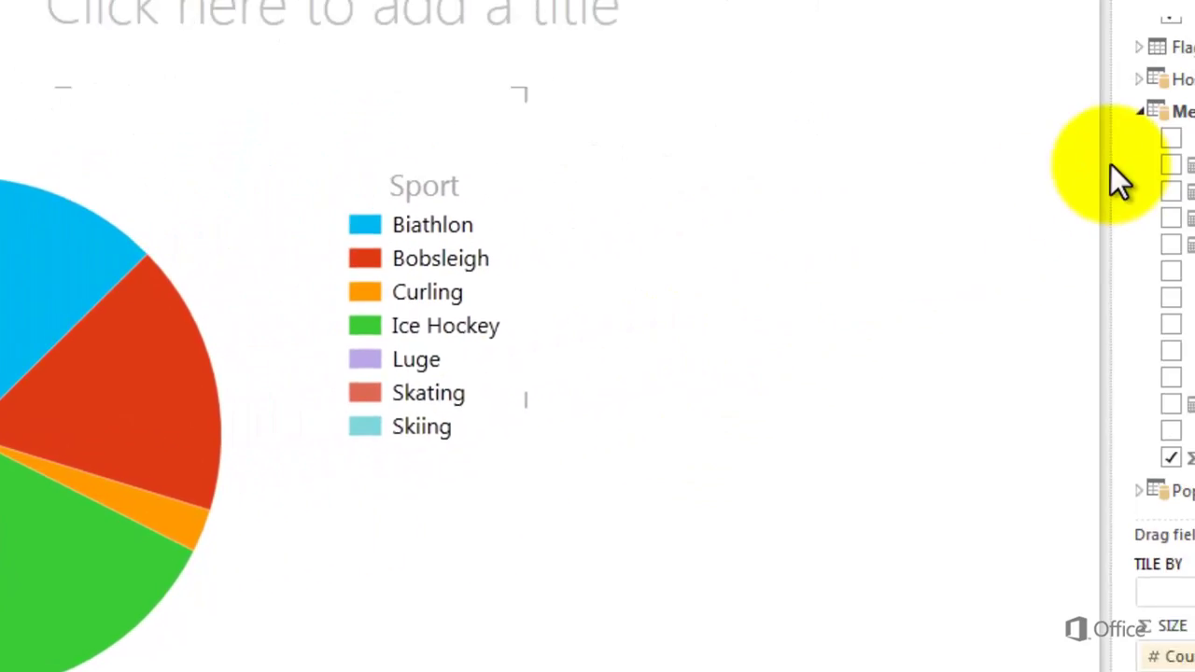
Replace the Sport field with the Events SDE hierarchy (Sport, Discipline, Event) on the pie chart
{"action": "left_click", "coordinate": [1138, 121]}
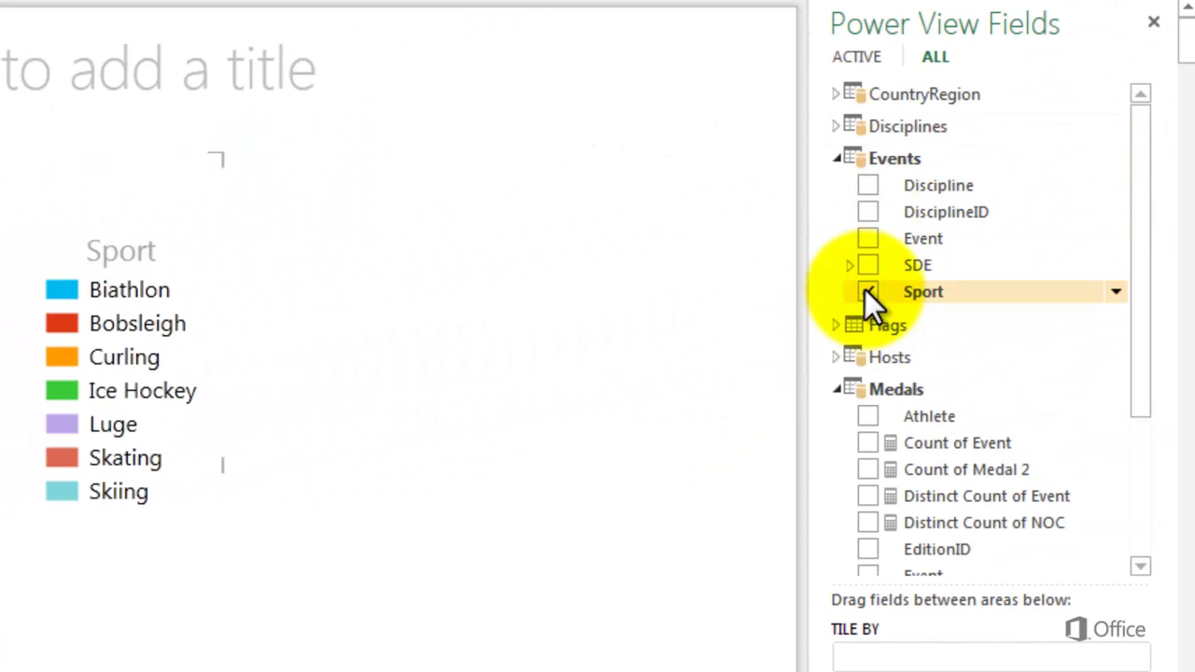
{"action": "left_click", "coordinate": [867, 266]}
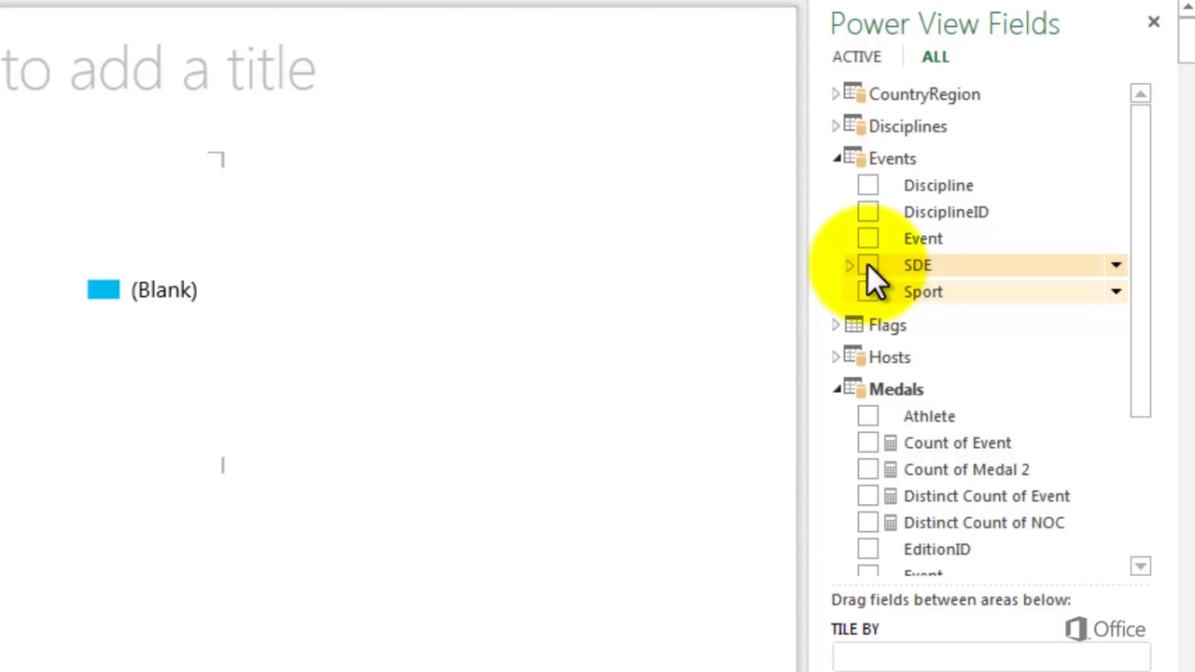
{"action": "left_click", "coordinate": [868, 264]}
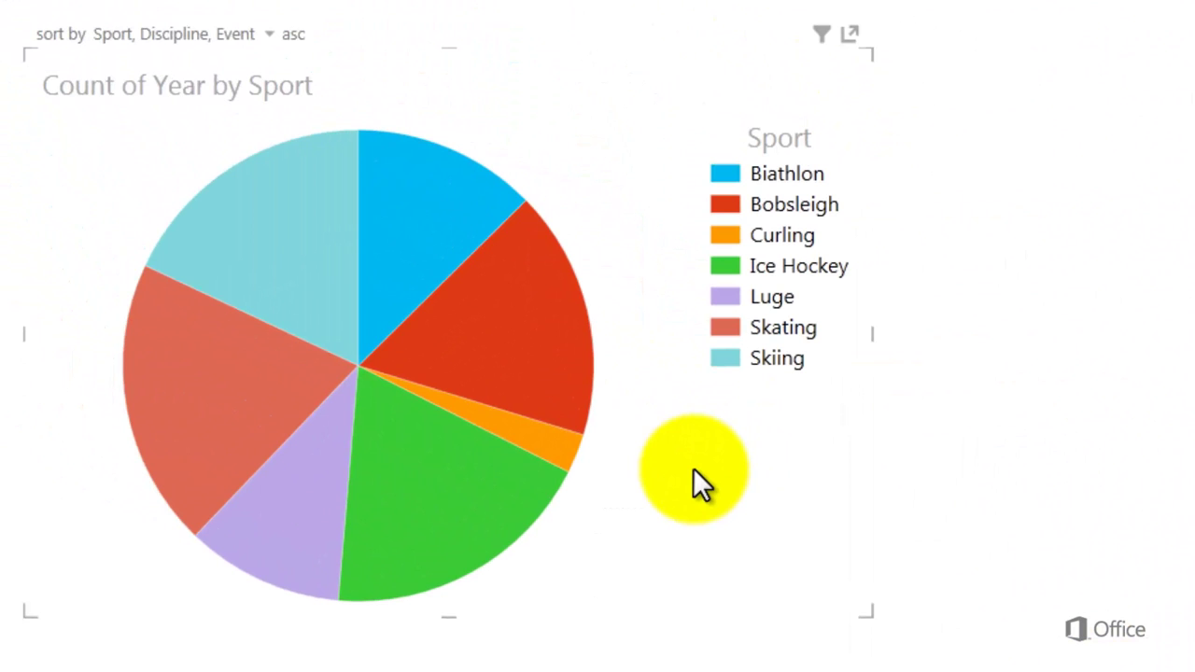
{"action": "left_click", "coordinate": [305, 245]}
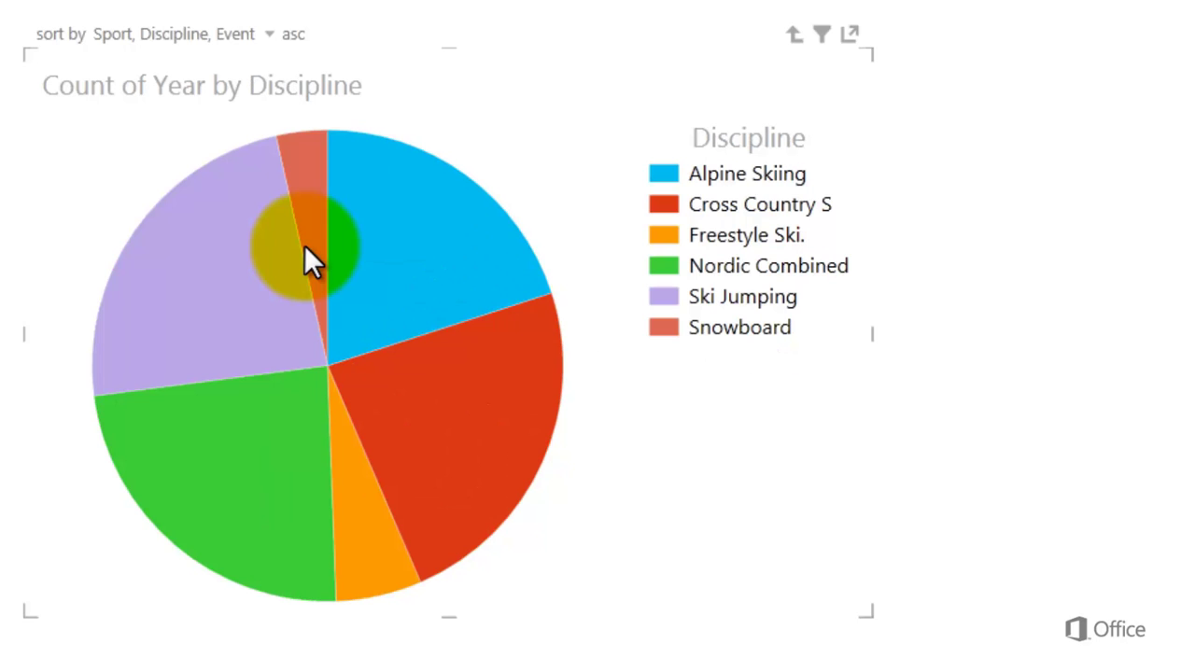
{"action": "mouse_move", "coordinate": [253, 288]}
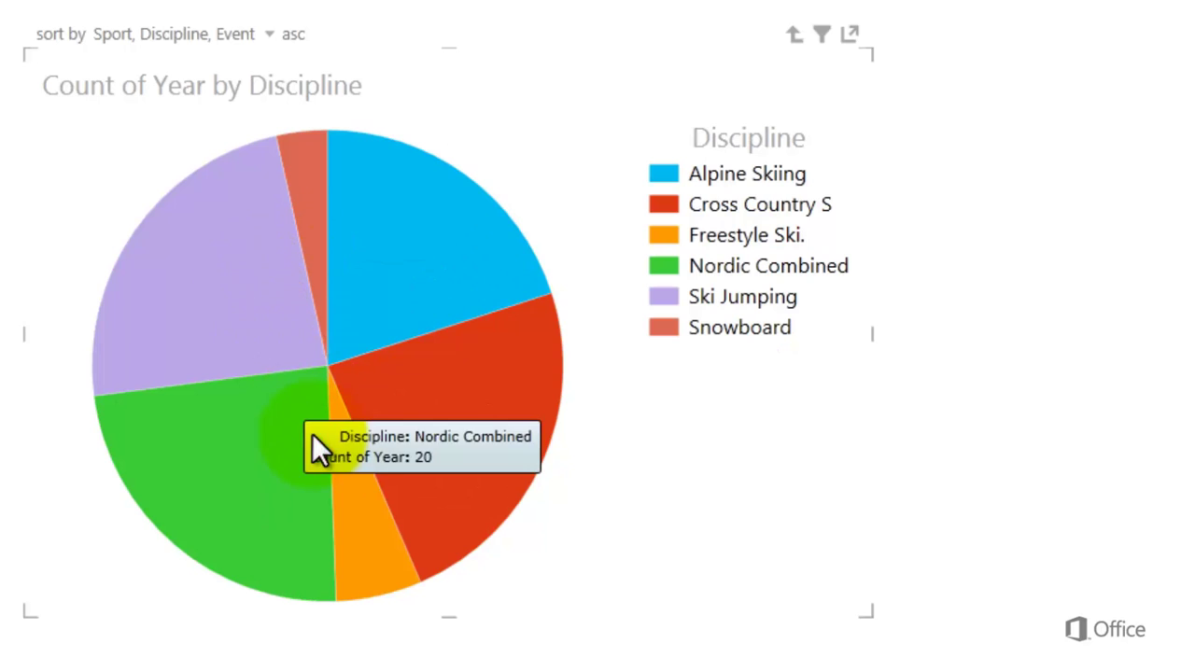
{"action": "mouse_move", "coordinate": [356, 462]}
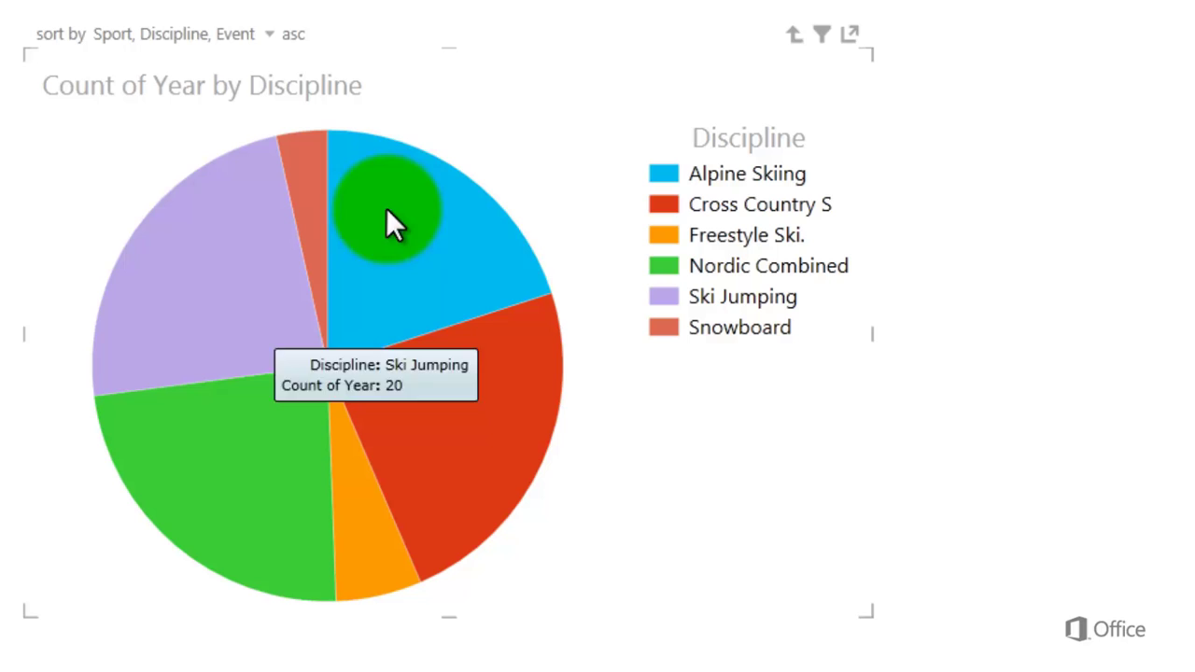
{"action": "left_click", "coordinate": [421, 200]}
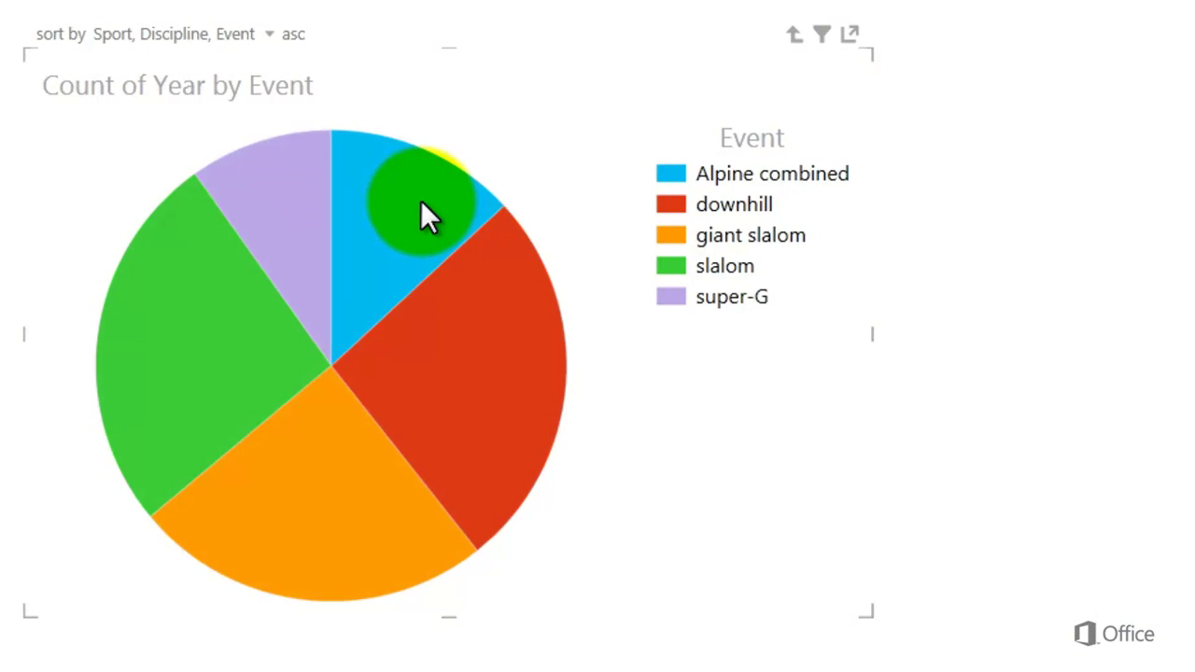
{"action": "mouse_move", "coordinate": [422, 206]}
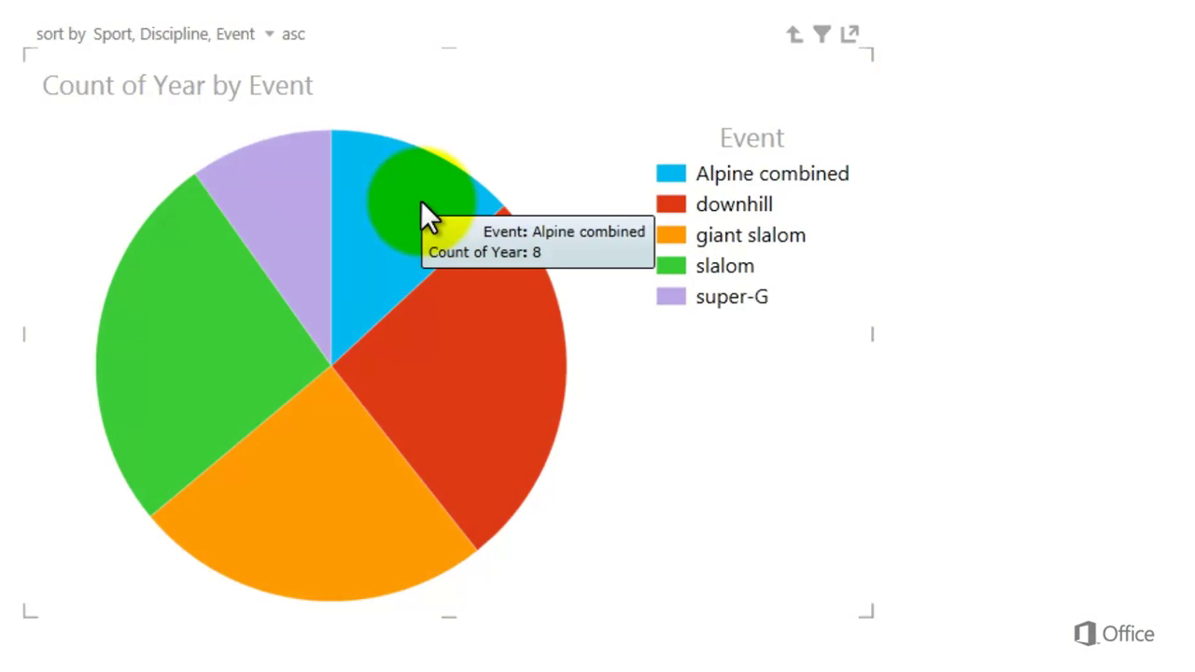
{"action": "left_click", "coordinate": [793, 35]}
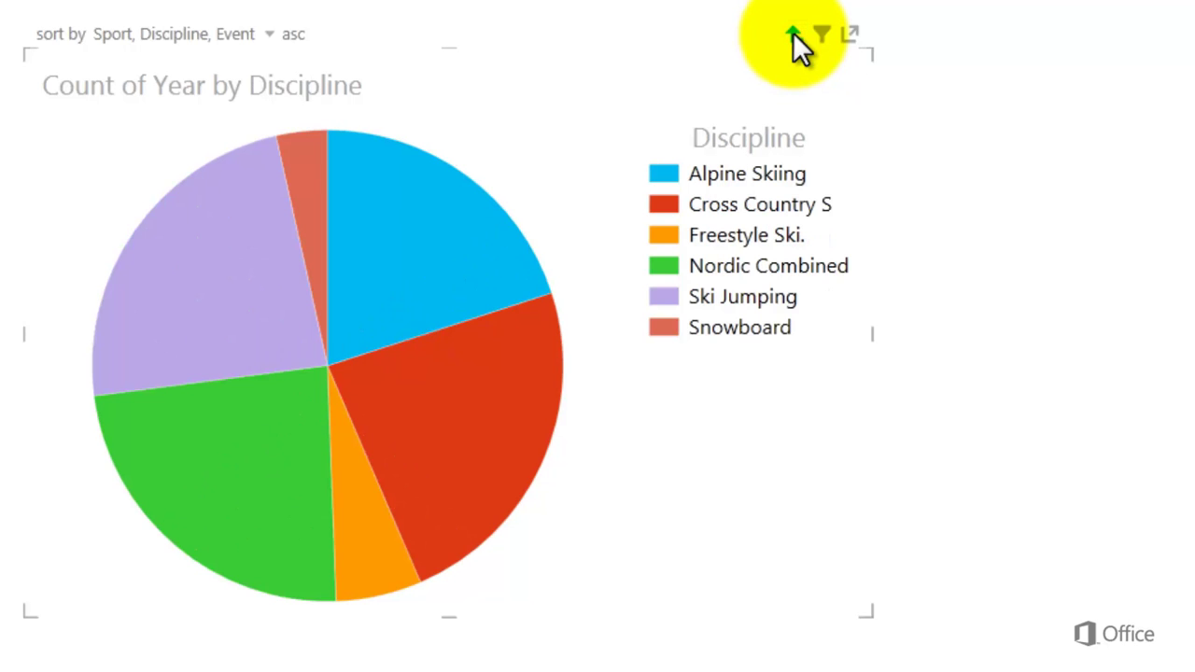
{"action": "left_click", "coordinate": [793, 35]}
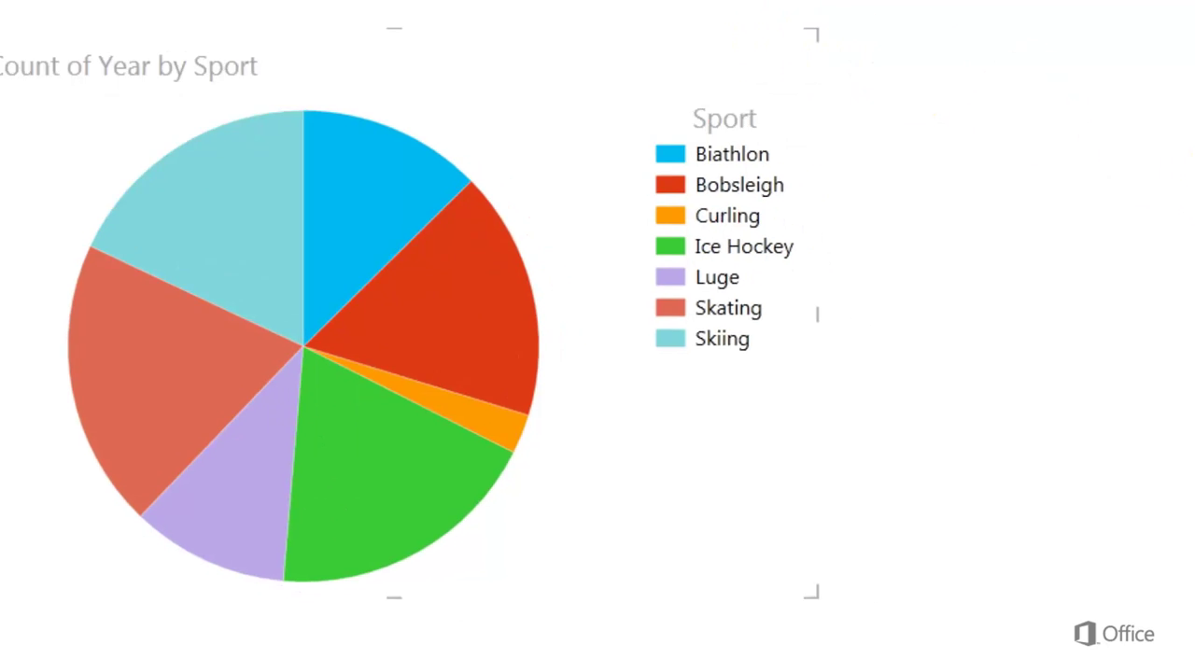
Put the Medals Gender field into the pie's Slices so each sport splits by gender
{"action": "left_click_drag", "start_coordinate": [1166, 38], "coordinate": [1149, 173]}
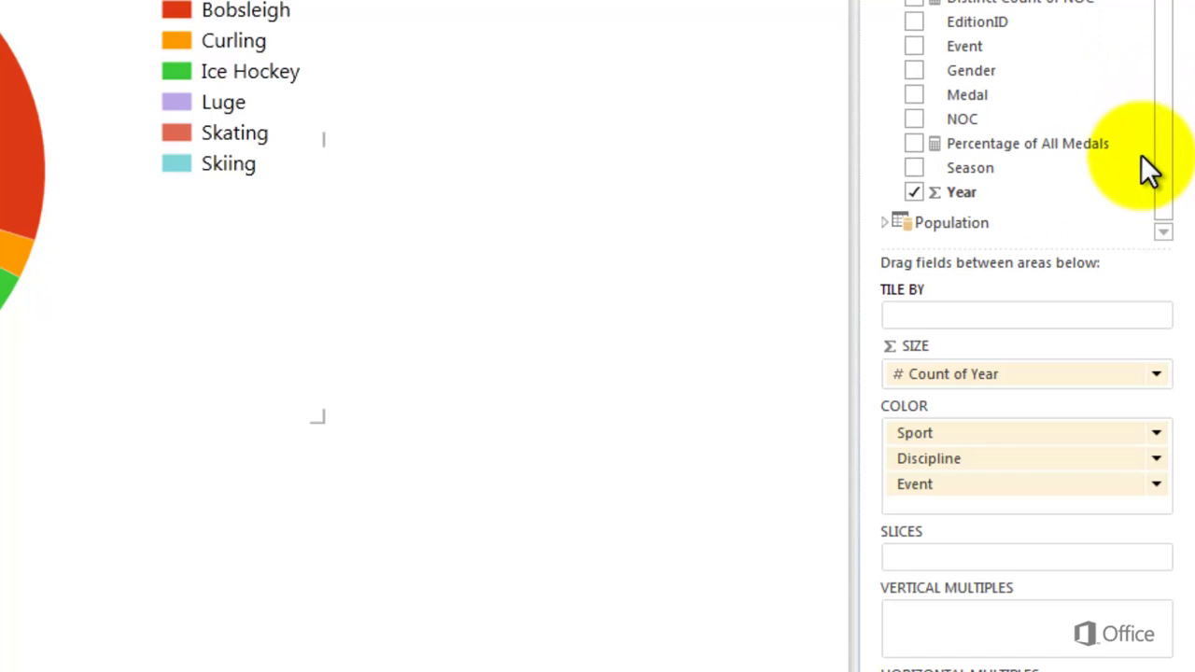
{"action": "left_click_drag", "start_coordinate": [971, 66], "coordinate": [934, 556]}
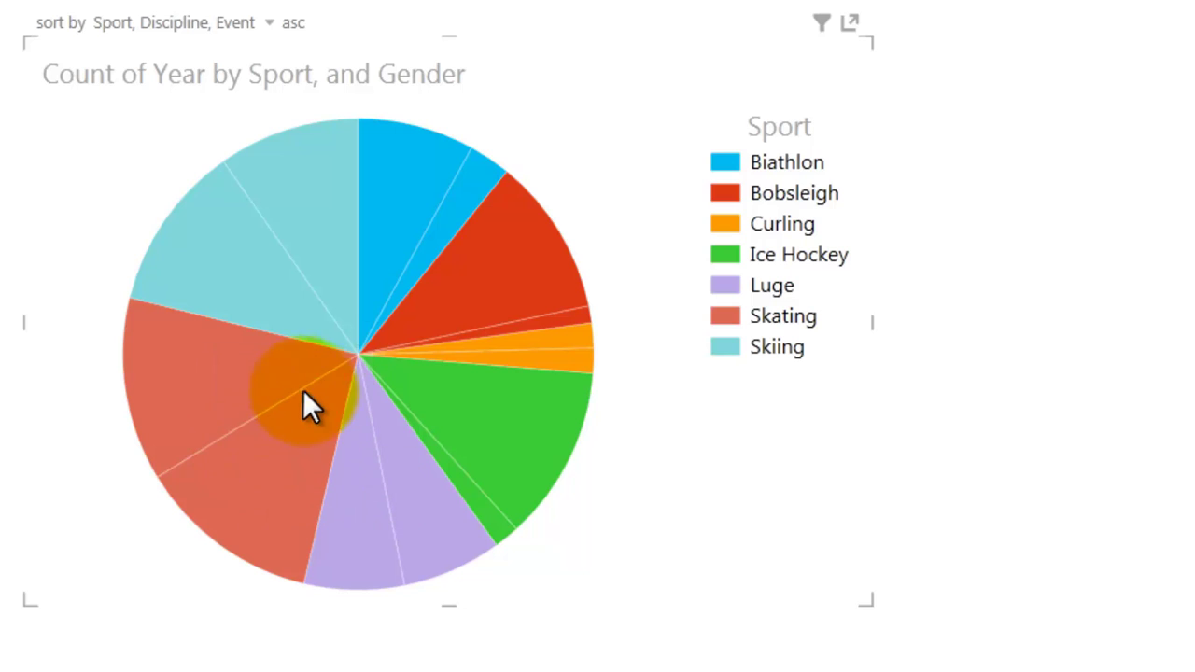
Drill into Skating's events (1000m, 1500m, 3000m relay, 5000m relay), read the slice values, then drill back up
{"action": "left_click", "coordinate": [243, 377]}
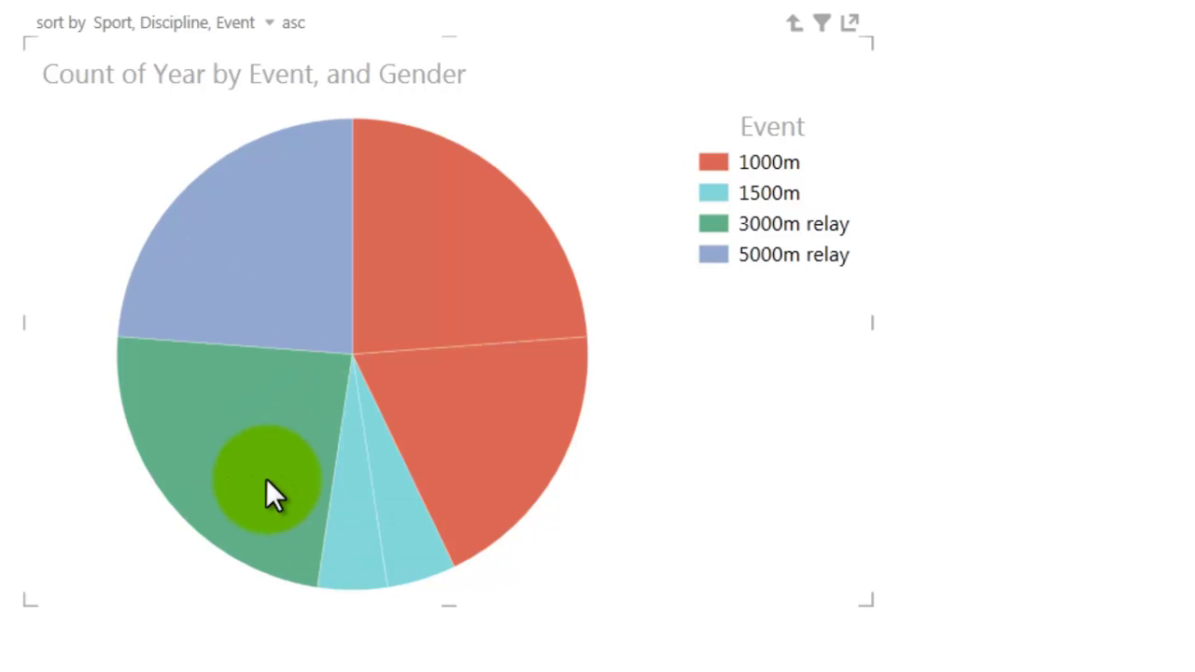
{"action": "mouse_move", "coordinate": [249, 416]}
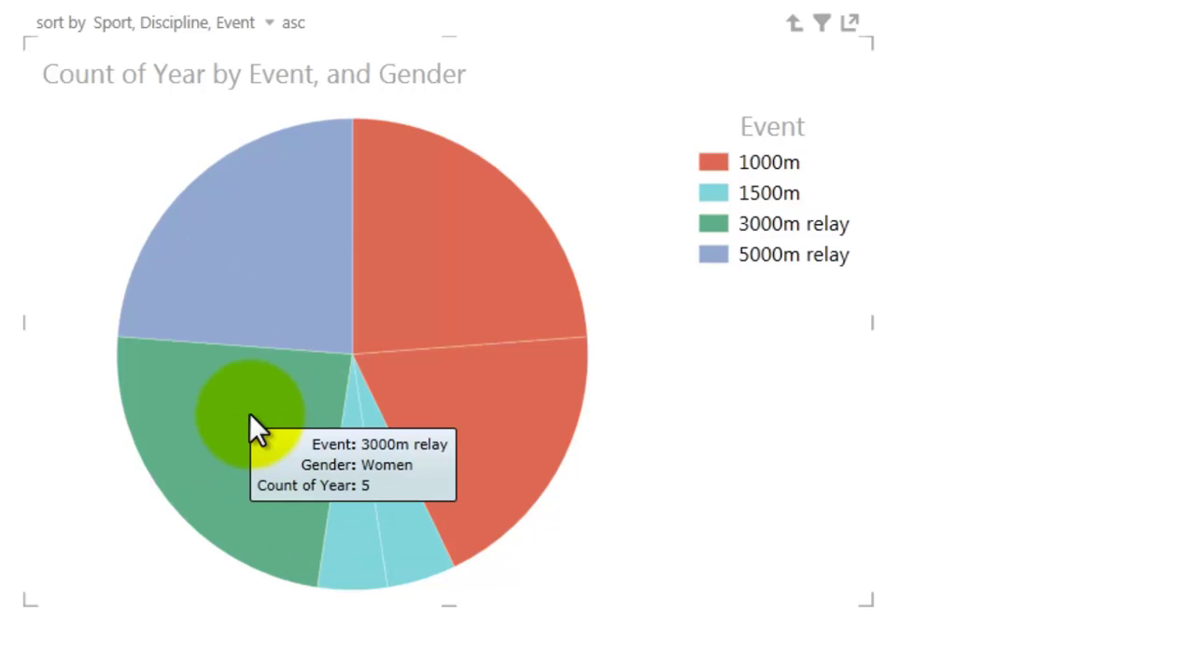
{"action": "mouse_move", "coordinate": [258, 284]}
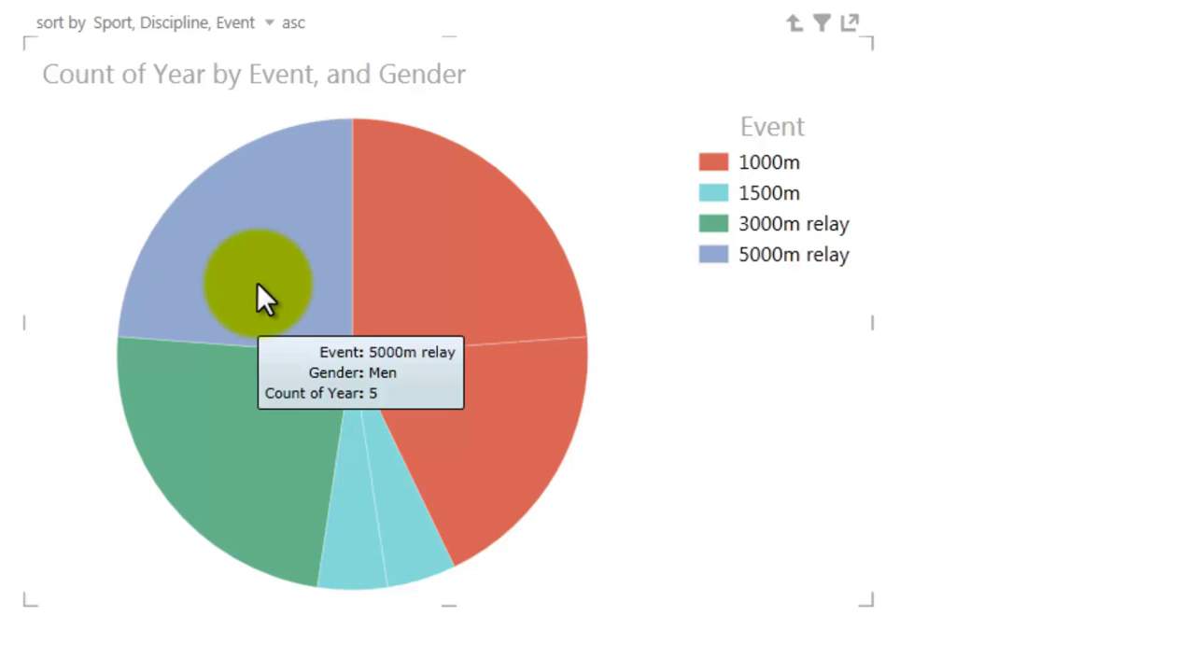
{"action": "mouse_move", "coordinate": [437, 282]}
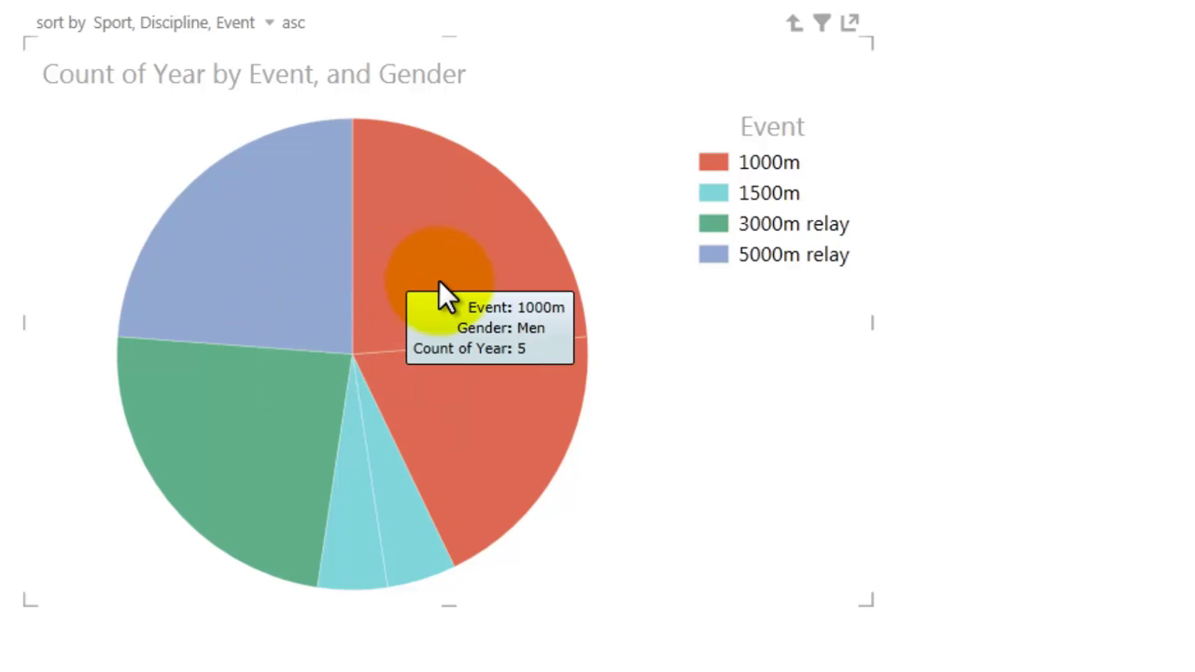
{"action": "mouse_move", "coordinate": [458, 366]}
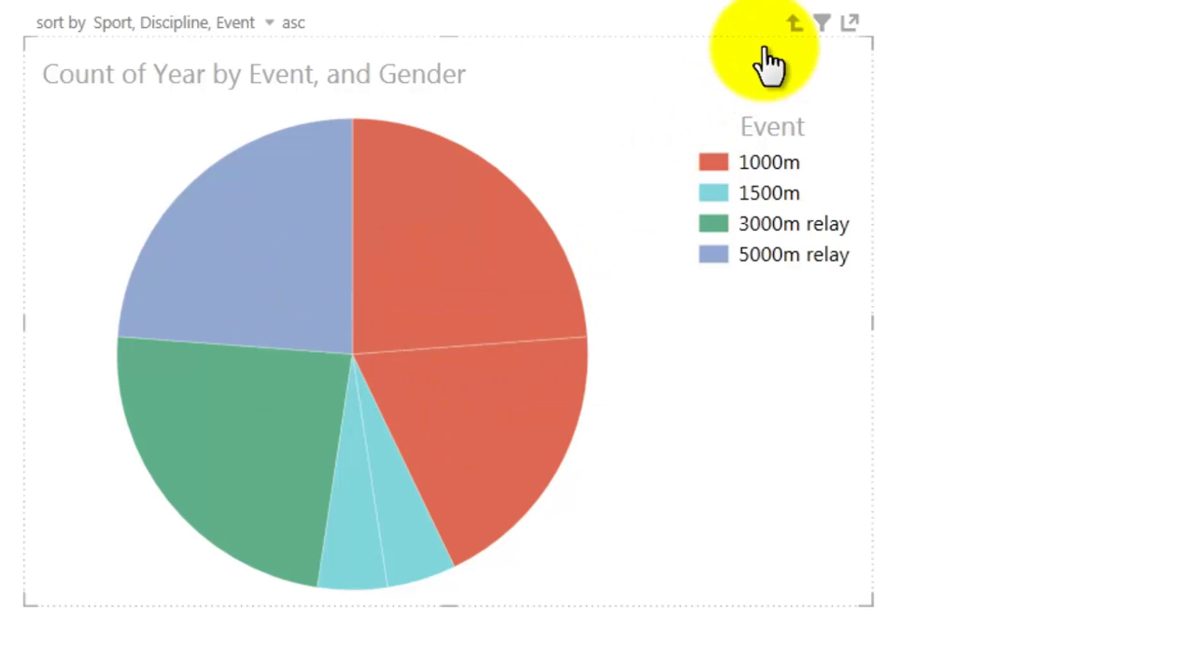
{"action": "left_click", "coordinate": [794, 23]}
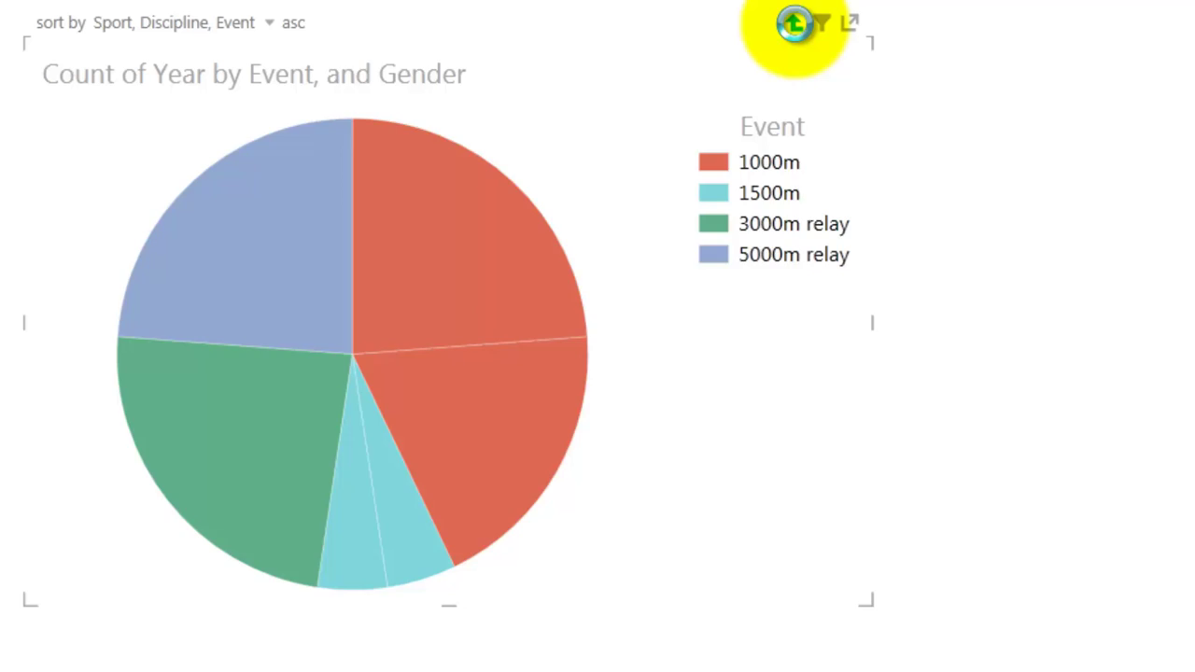
{"action": "left_click", "coordinate": [795, 22]}
Return the pie to Sport level and add a clustered bar chart of Population, total by Country Name
{"action": "left_click", "coordinate": [795, 22]}
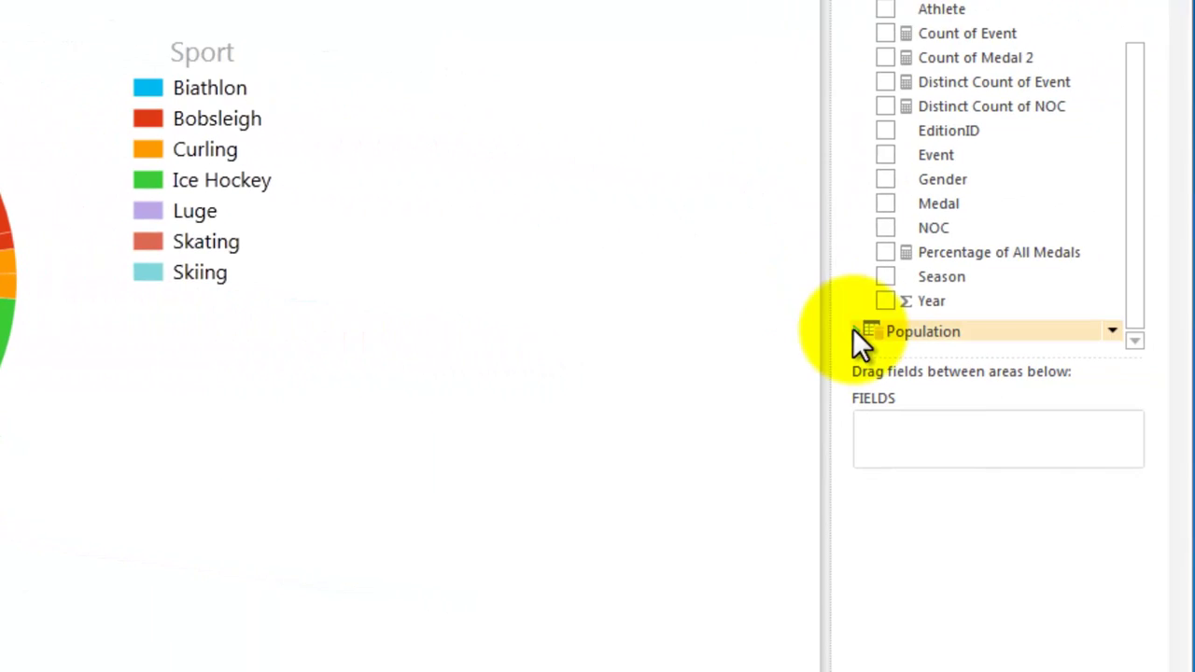
{"action": "left_click", "coordinate": [856, 331]}
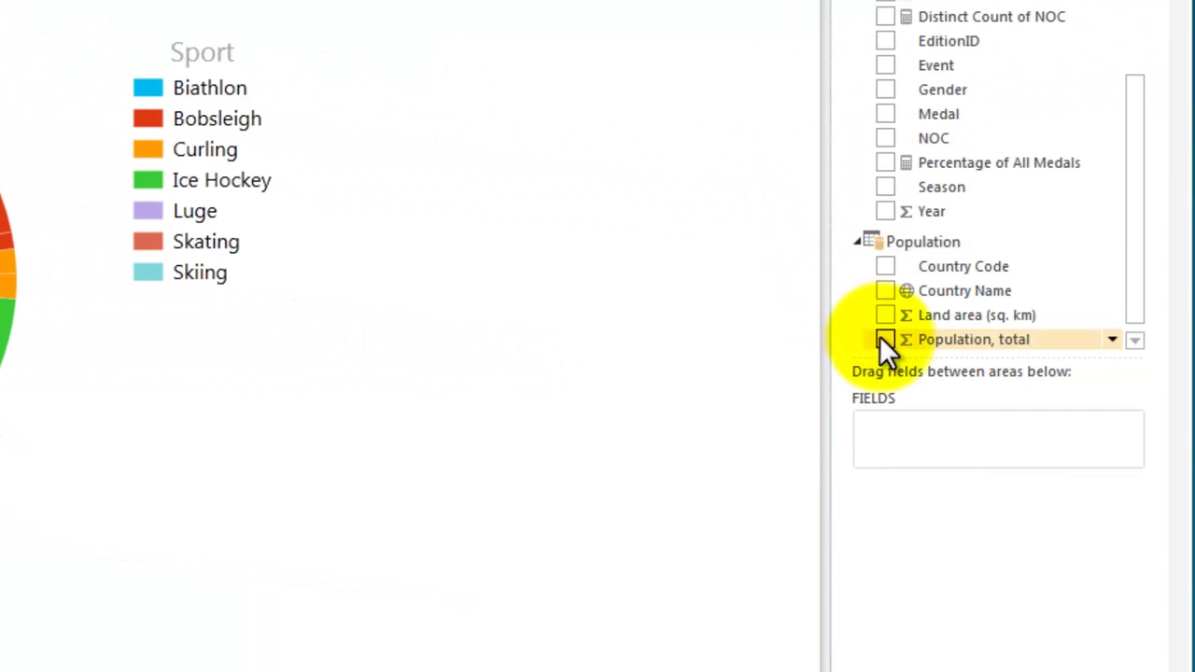
{"action": "left_click", "coordinate": [885, 340]}
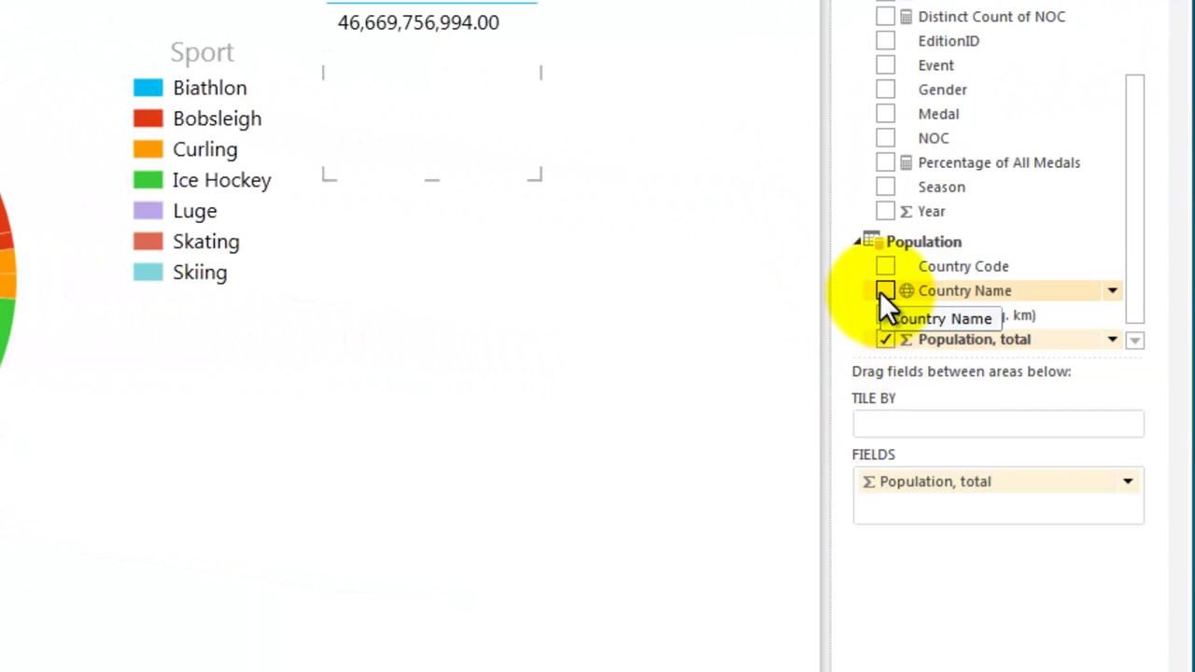
{"action": "left_click", "coordinate": [885, 292]}
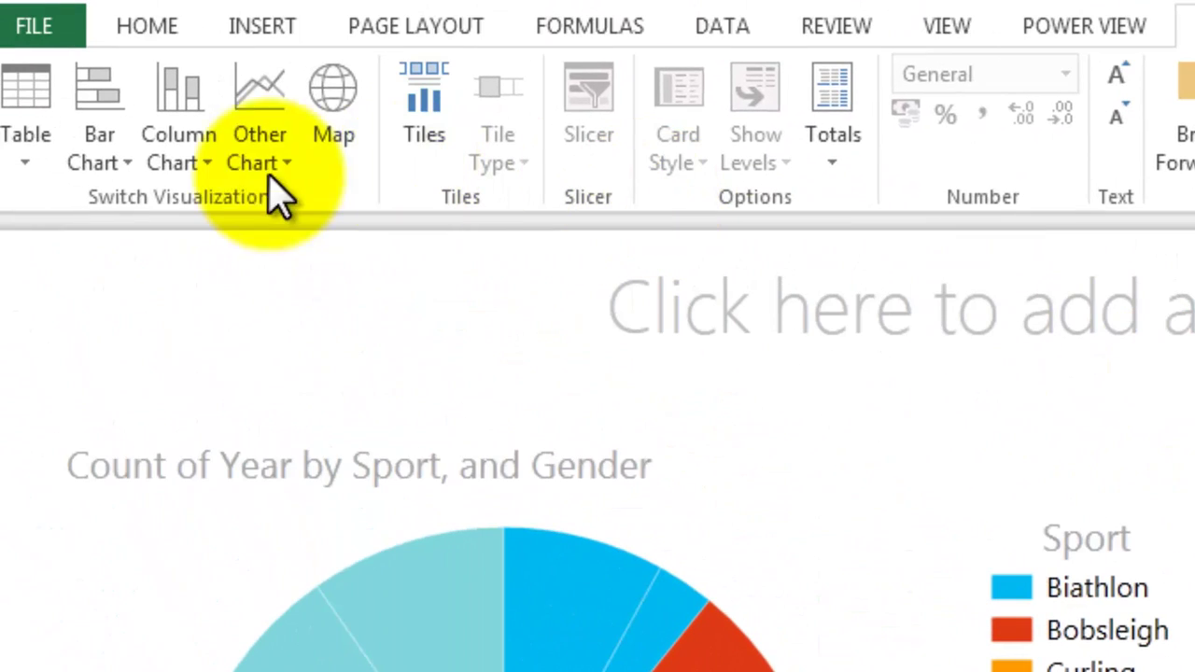
{"action": "left_click", "coordinate": [124, 159]}
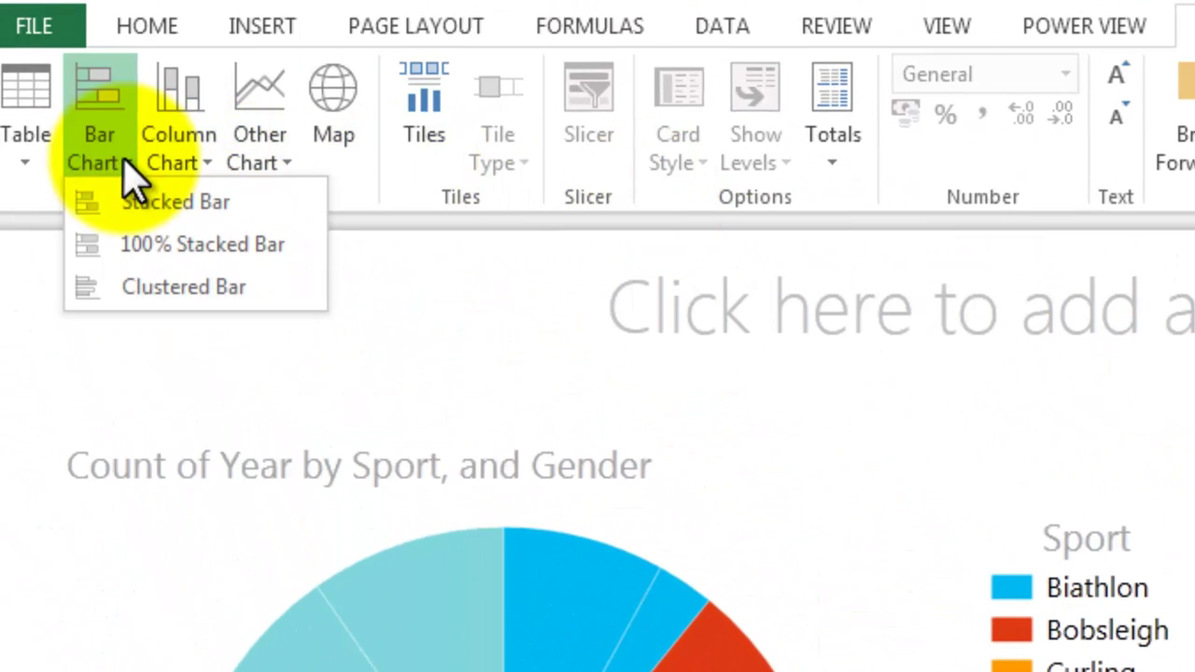
{"action": "left_click", "coordinate": [155, 289]}
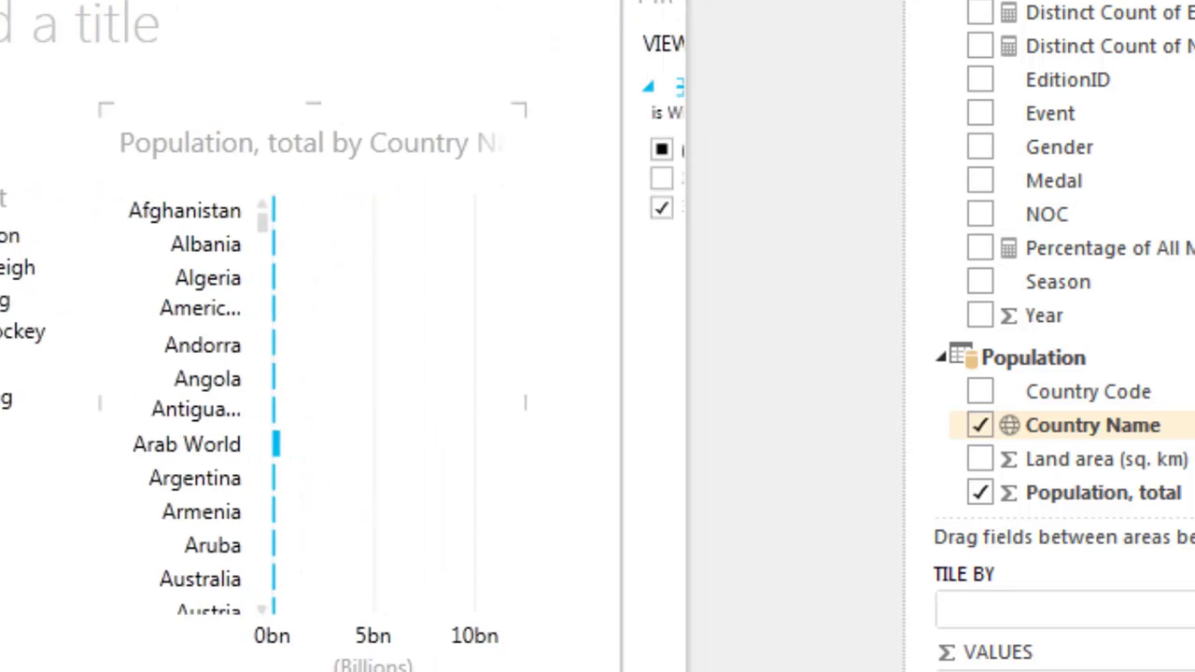
Filter the population bar chart to Austria, Canada, Chile, Czech Republic, France and Germany
{"action": "left_click", "coordinate": [544, 51]}
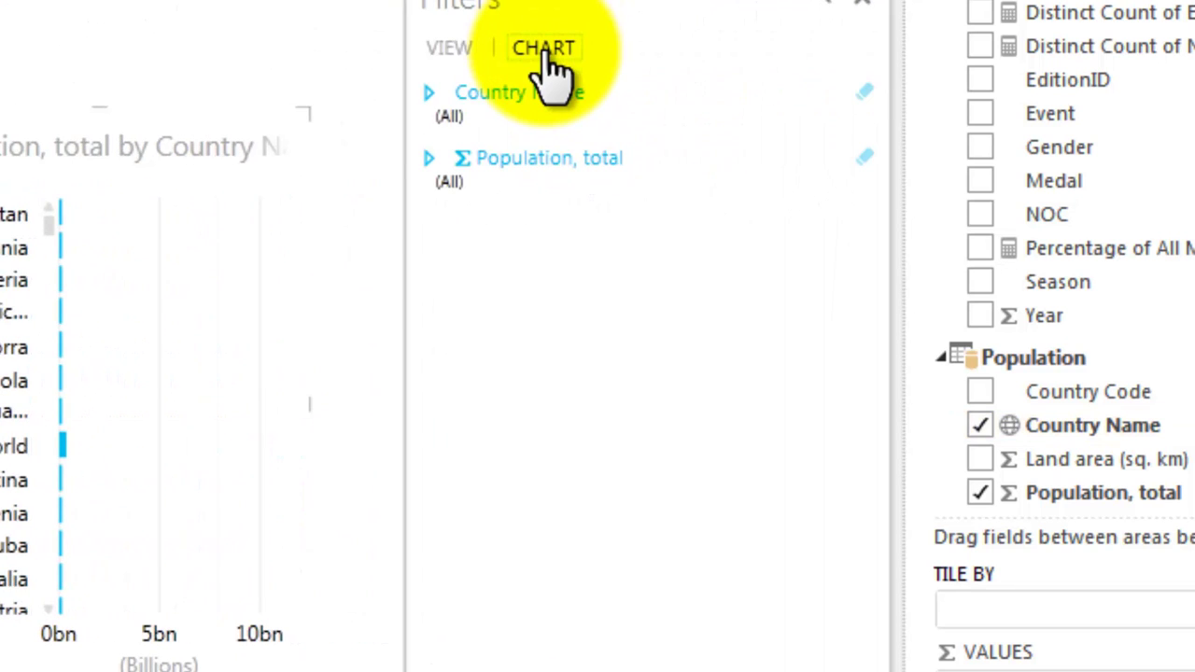
{"action": "left_click", "coordinate": [428, 94]}
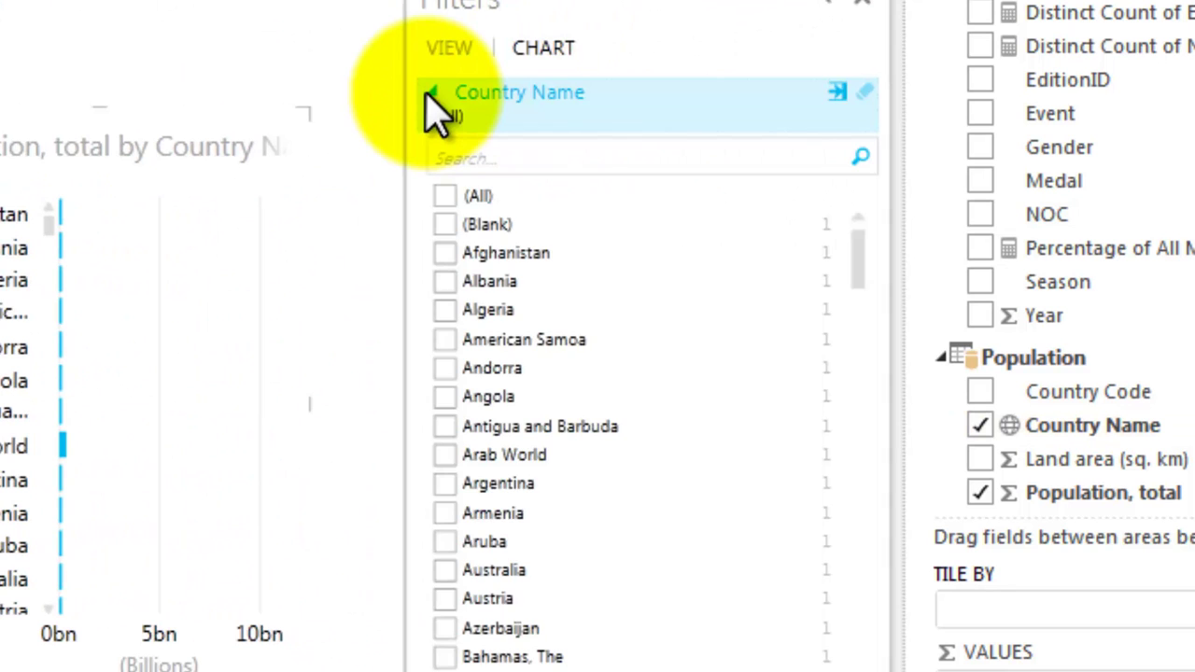
{"action": "left_click", "coordinate": [445, 599]}
{"action": "scroll", "coordinate": [706, 654], "scroll_direction": "down", "scroll_amount": 7}
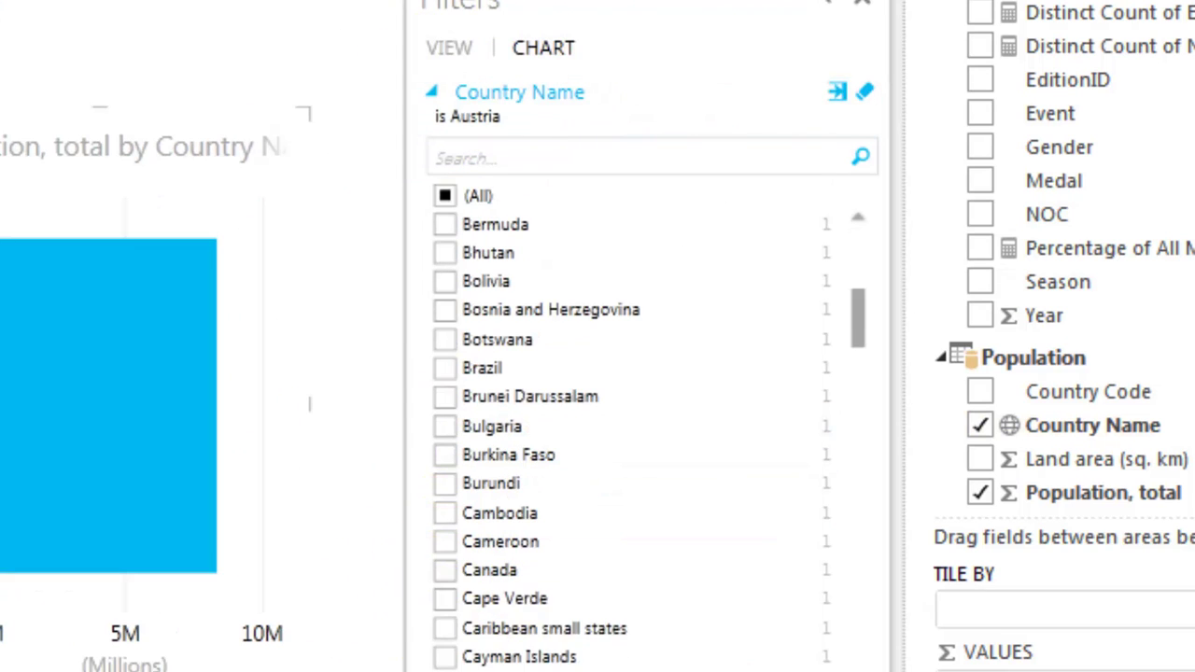
{"action": "left_click", "coordinate": [445, 571]}
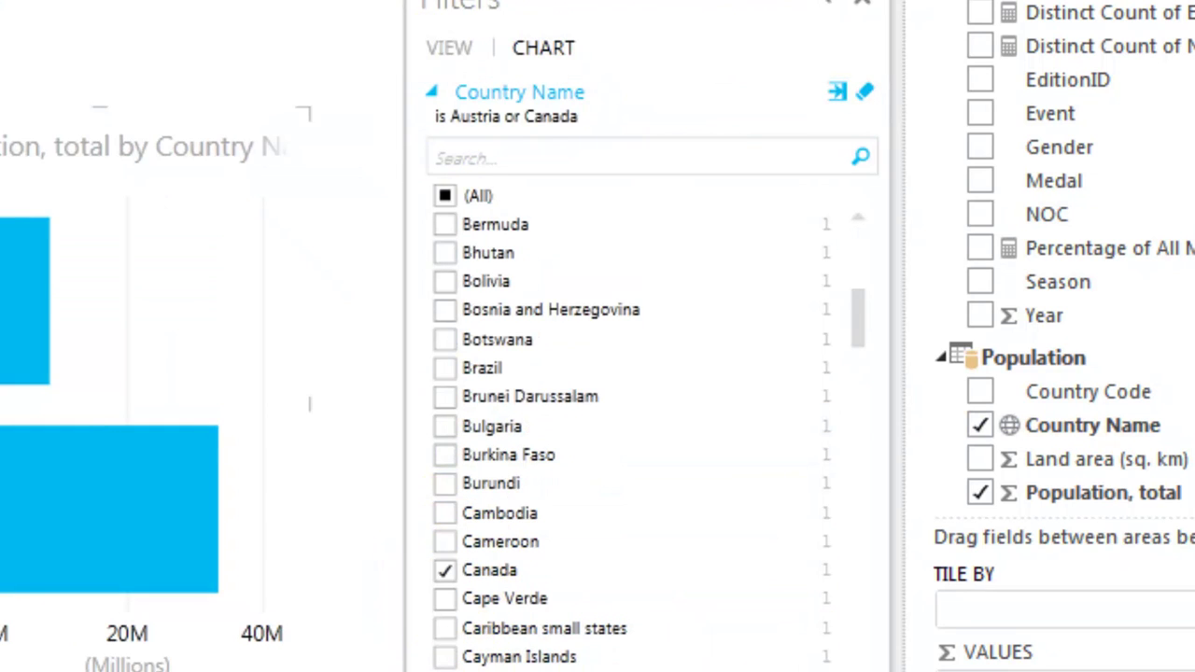
{"action": "left_click", "coordinate": [444, 671]}
{"action": "scroll", "coordinate": [645, 430], "scroll_direction": "down", "scroll_amount": 7}
{"action": "left_click", "coordinate": [446, 456]}
{"action": "scroll", "coordinate": [448, 425], "scroll_direction": "down", "scroll_amount": 7}
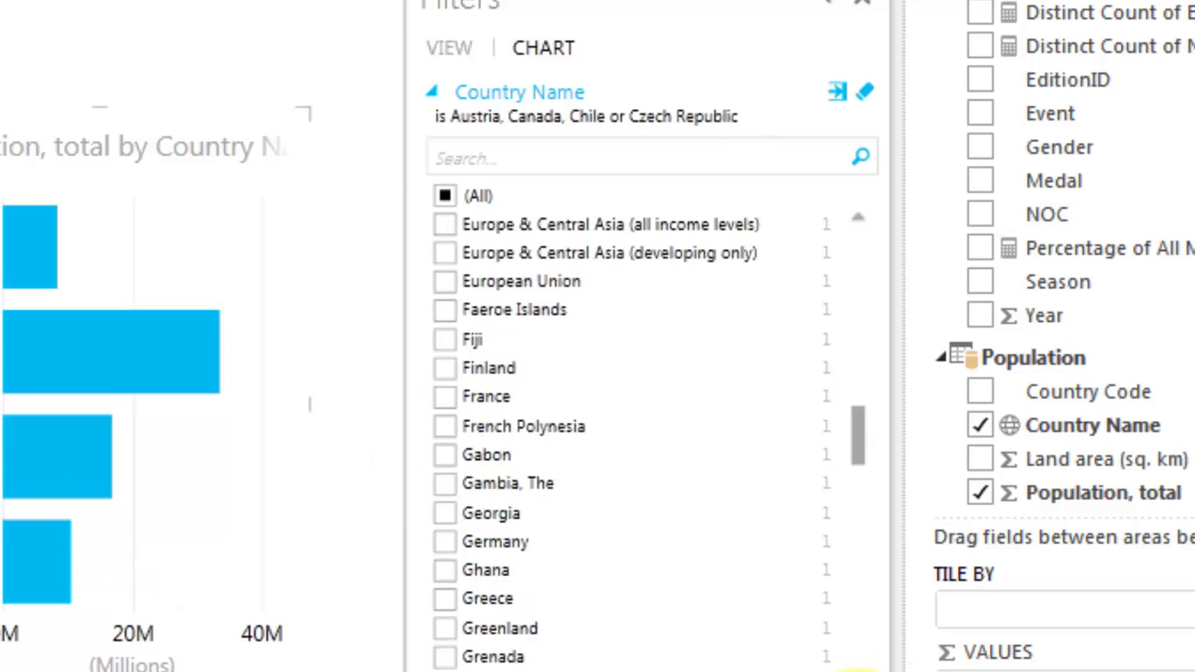
{"action": "left_click", "coordinate": [445, 399]}
{"action": "left_click", "coordinate": [445, 543]}
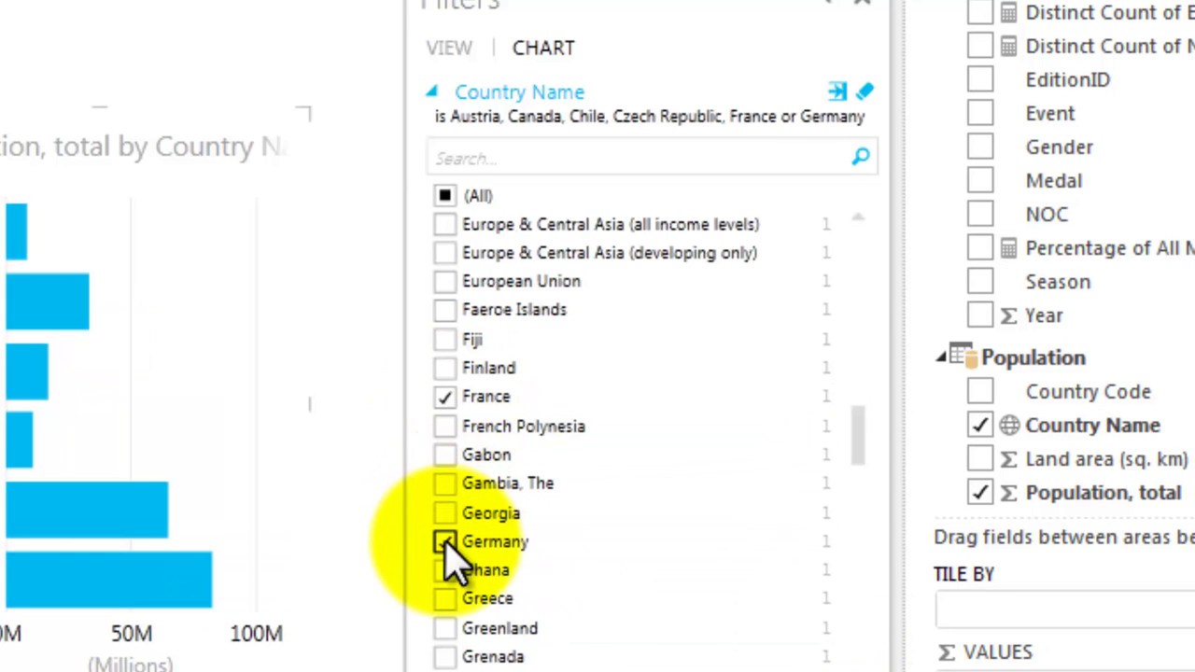
{"action": "left_click", "coordinate": [873, 10]}
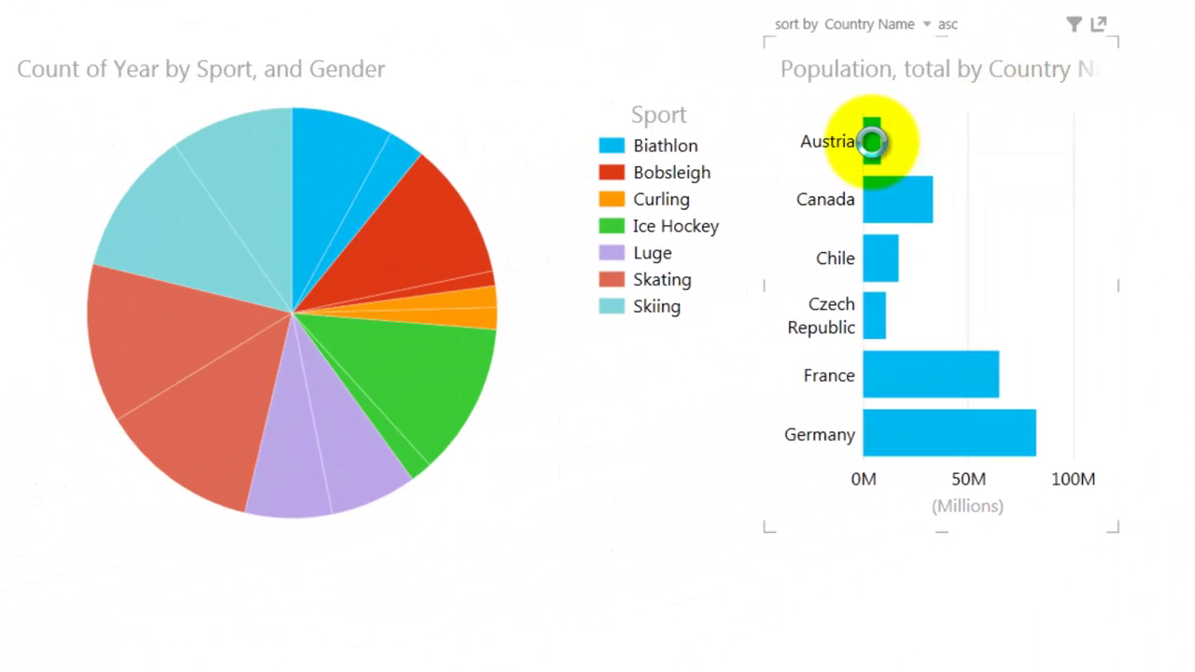
Cross-filter the pie by selecting the Austria, Canada, Chile, Czech Republic and France bars in turn
{"action": "left_click", "coordinate": [871, 141]}
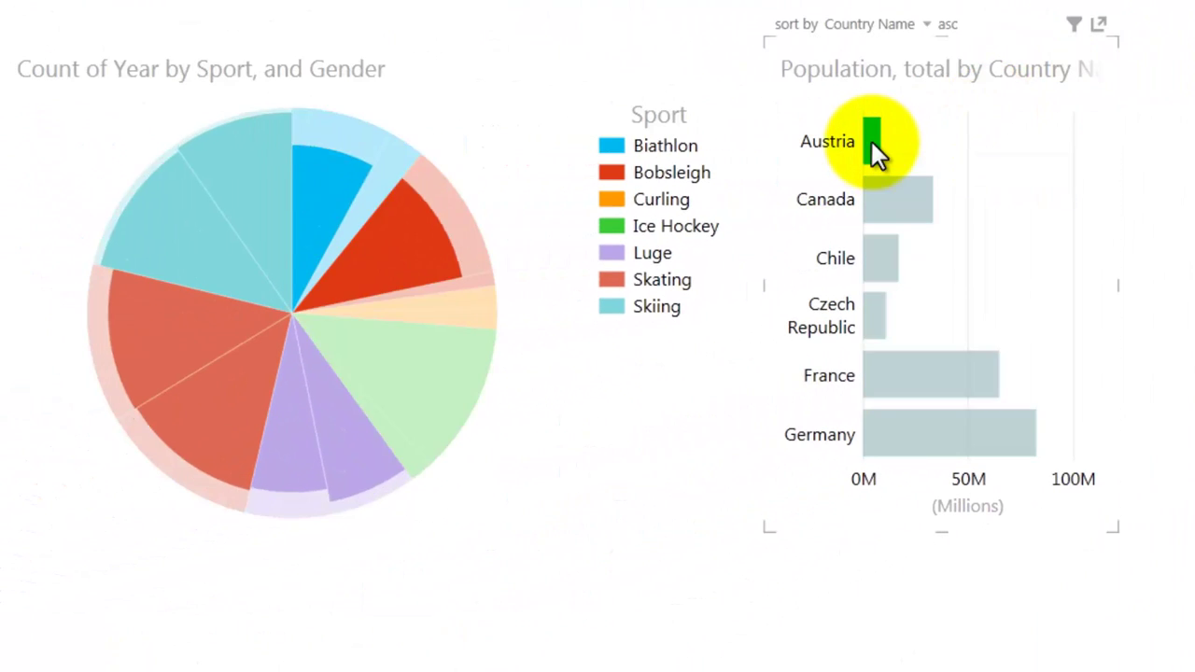
{"action": "left_click", "coordinate": [880, 195]}
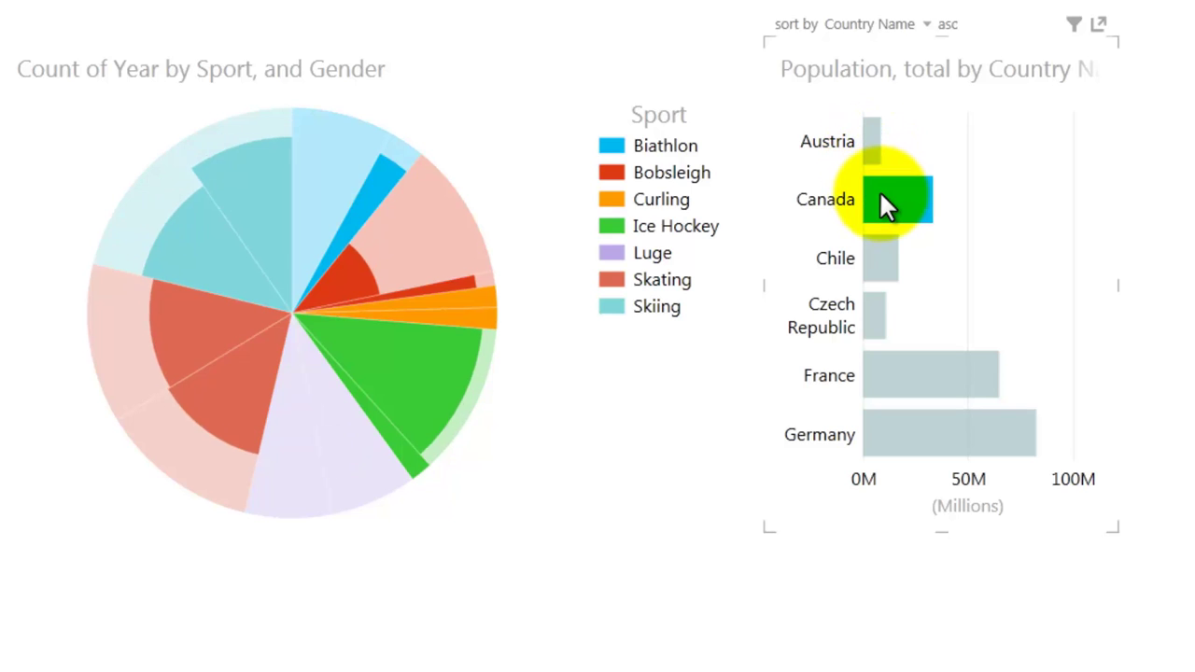
{"action": "left_click", "coordinate": [876, 263]}
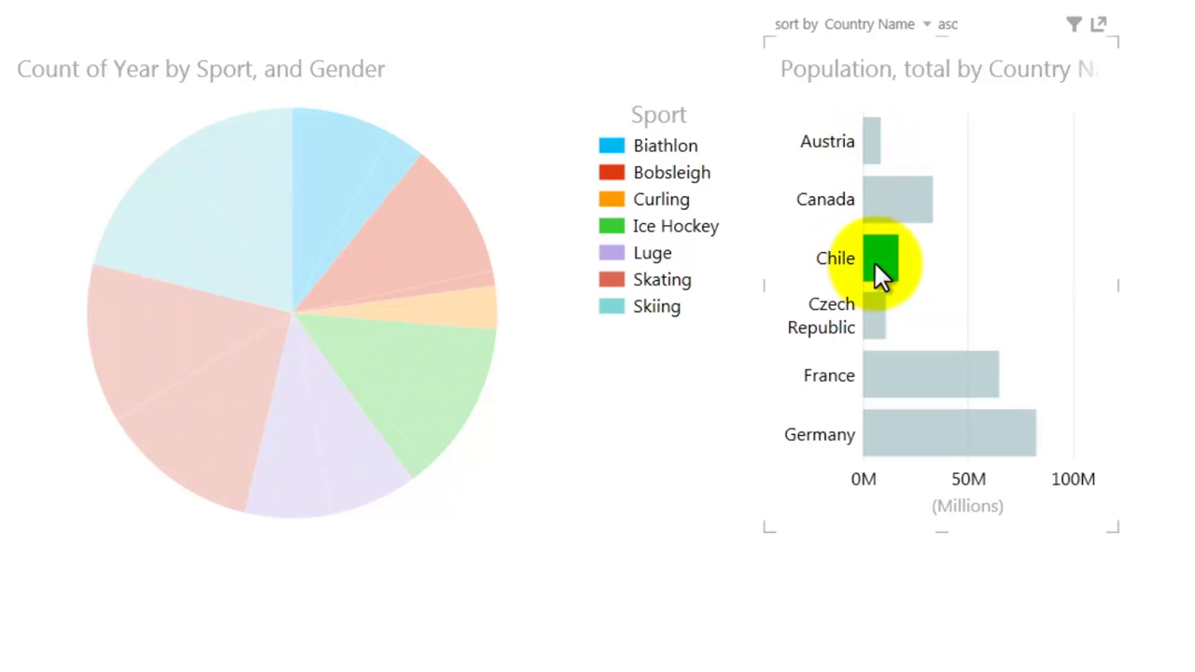
{"action": "left_click", "coordinate": [870, 314]}
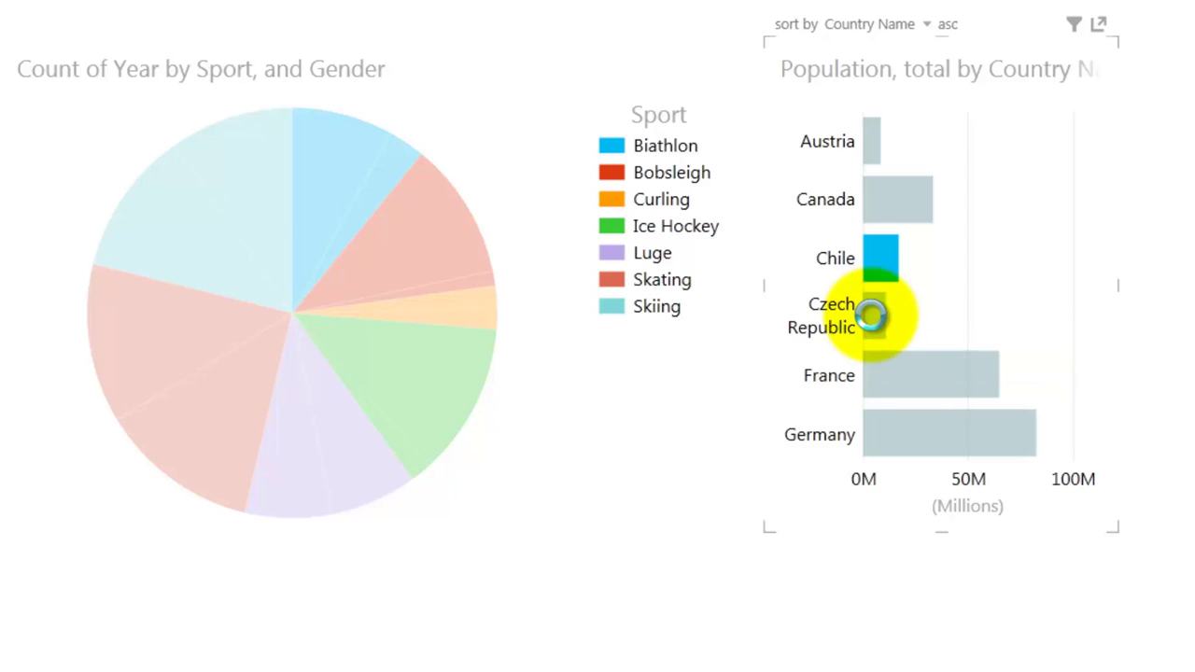
{"action": "left_click", "coordinate": [873, 364]}
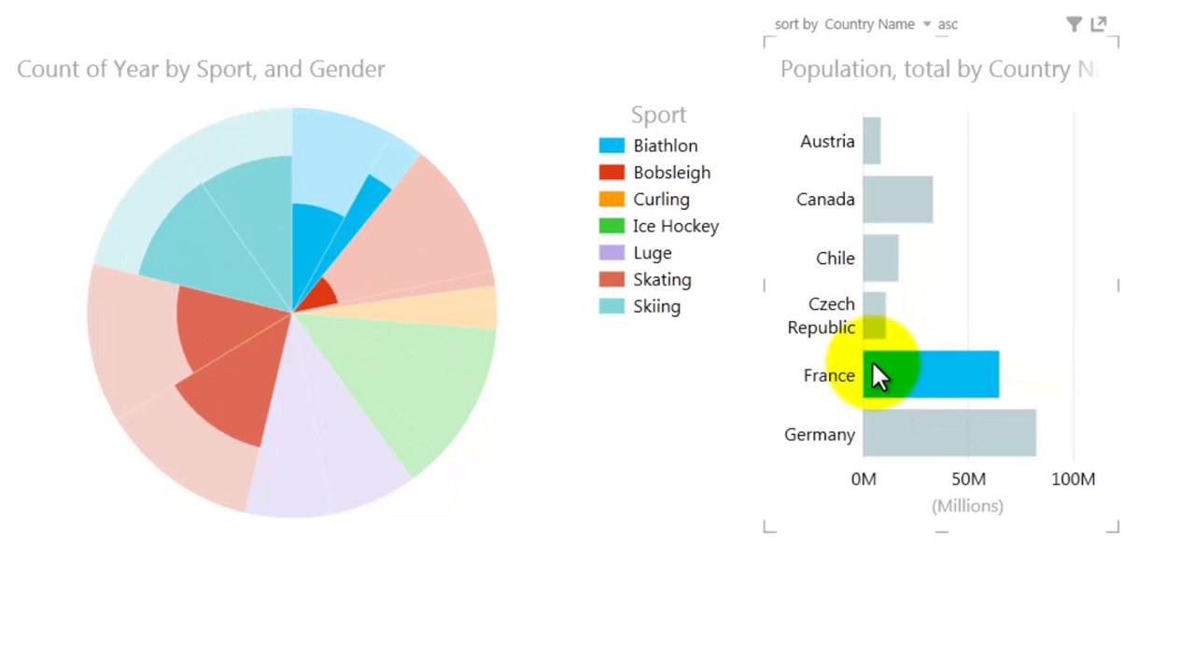
Drill the pie from Skating into its disciplines, then into Figure skating's four events by gender
{"action": "mouse_move", "coordinate": [873, 364]}
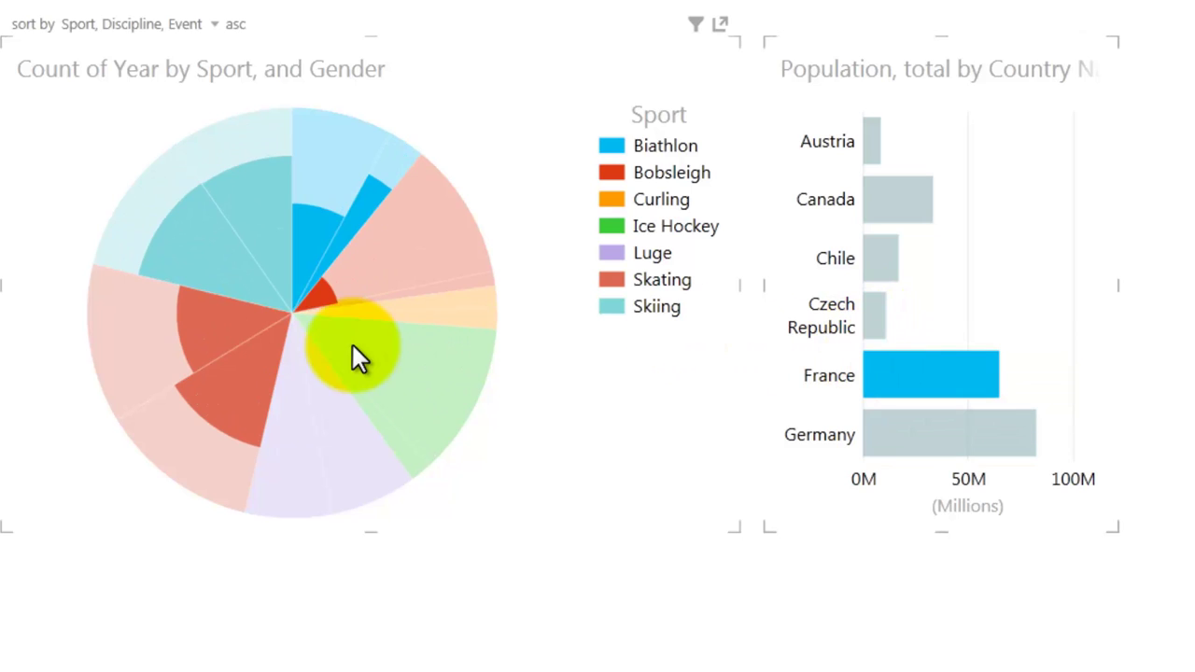
{"action": "mouse_move", "coordinate": [208, 327]}
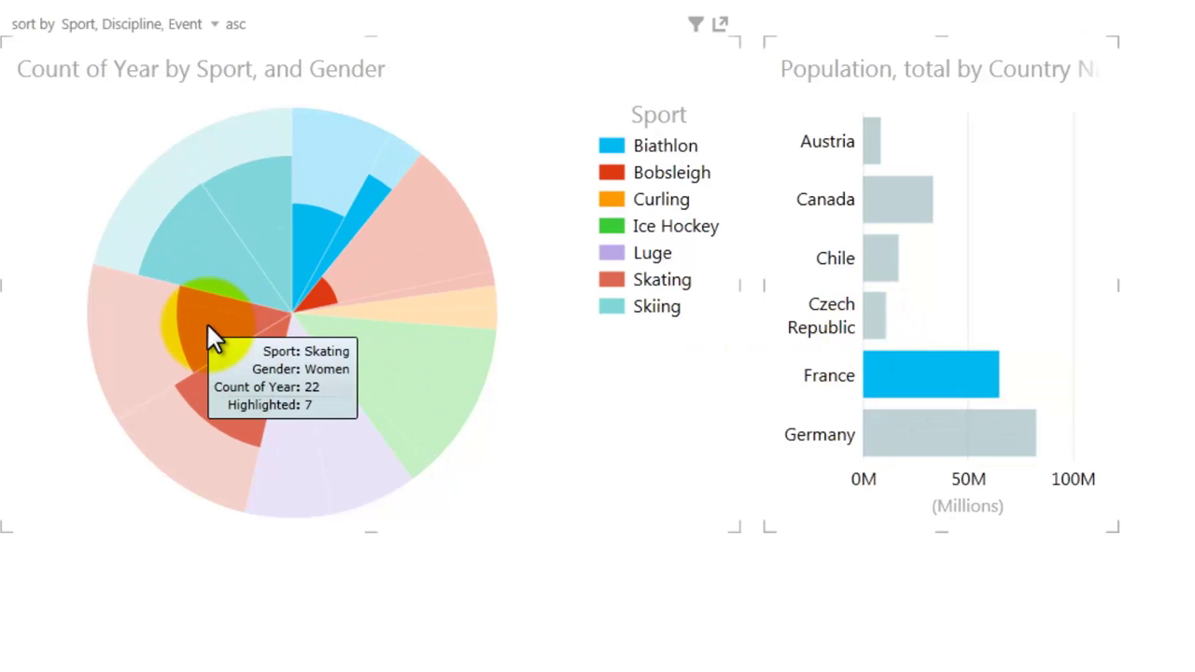
{"action": "mouse_move", "coordinate": [223, 363]}
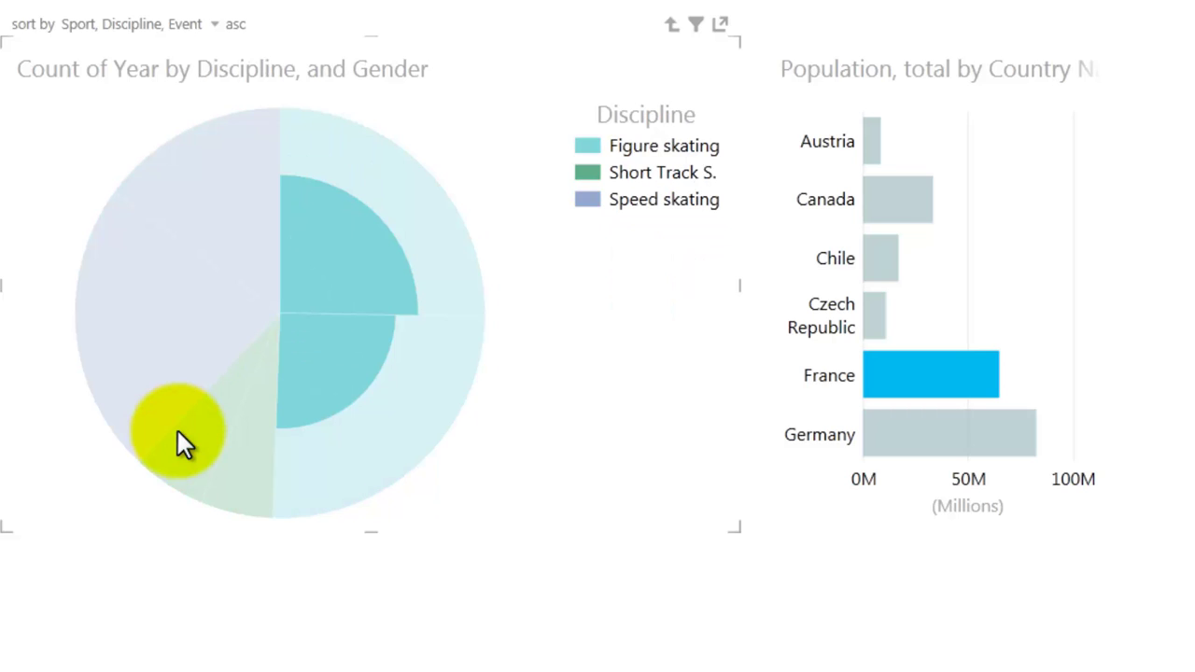
{"action": "mouse_move", "coordinate": [202, 430]}
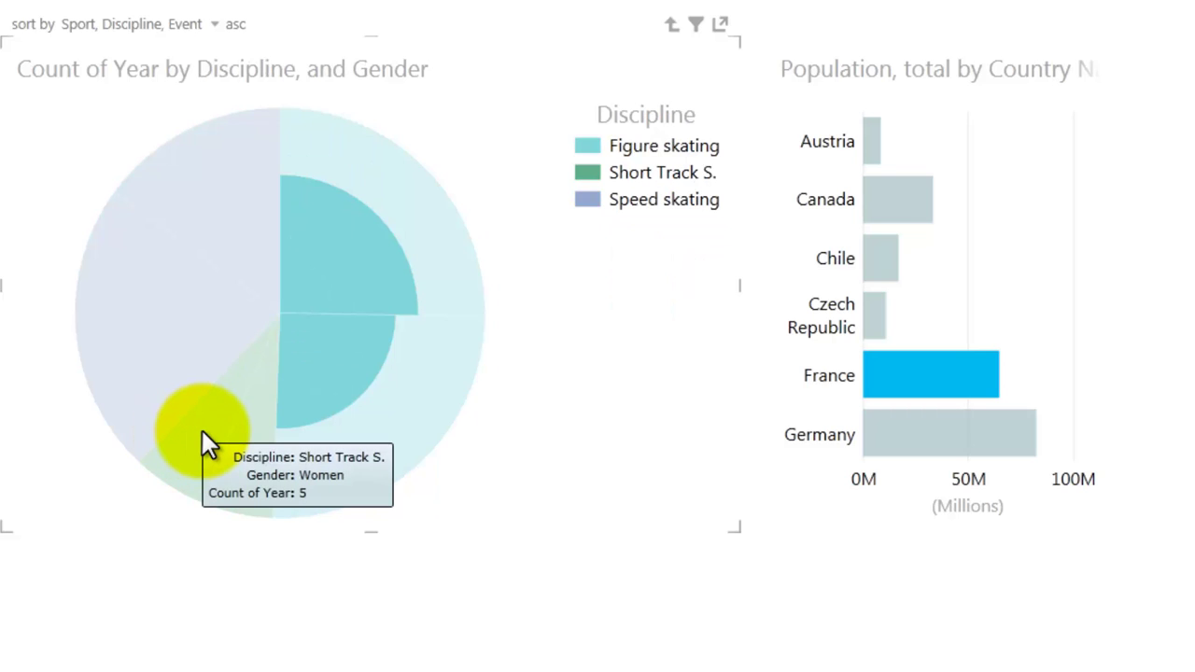
{"action": "mouse_move", "coordinate": [242, 444]}
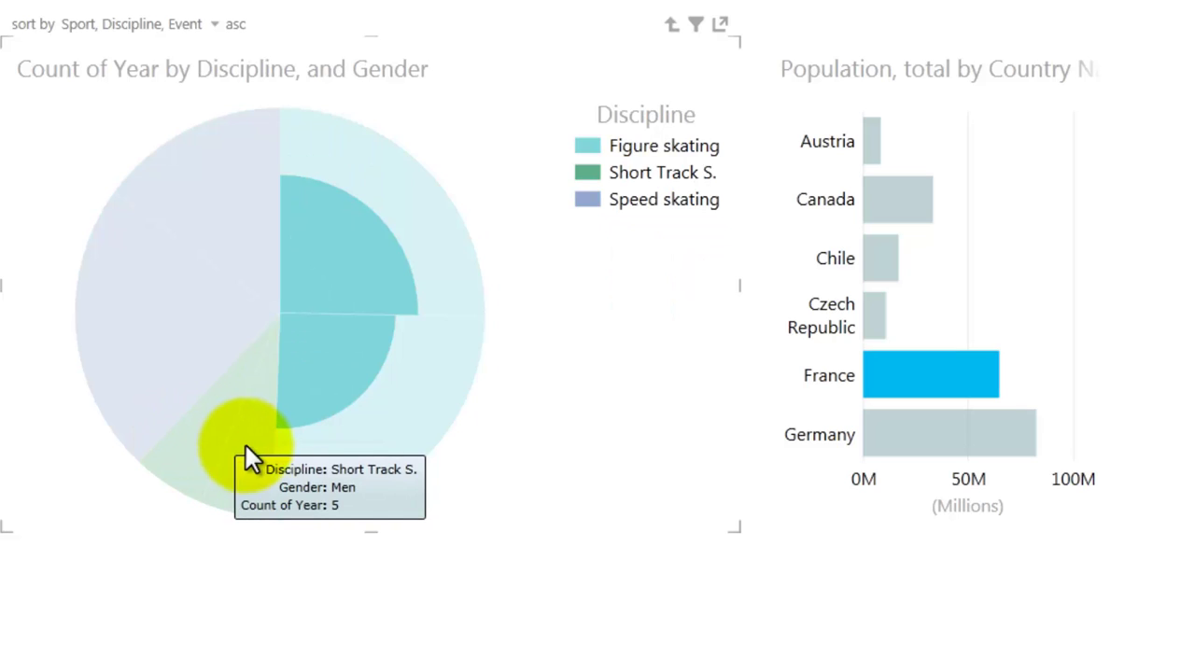
{"action": "mouse_move", "coordinate": [353, 446]}
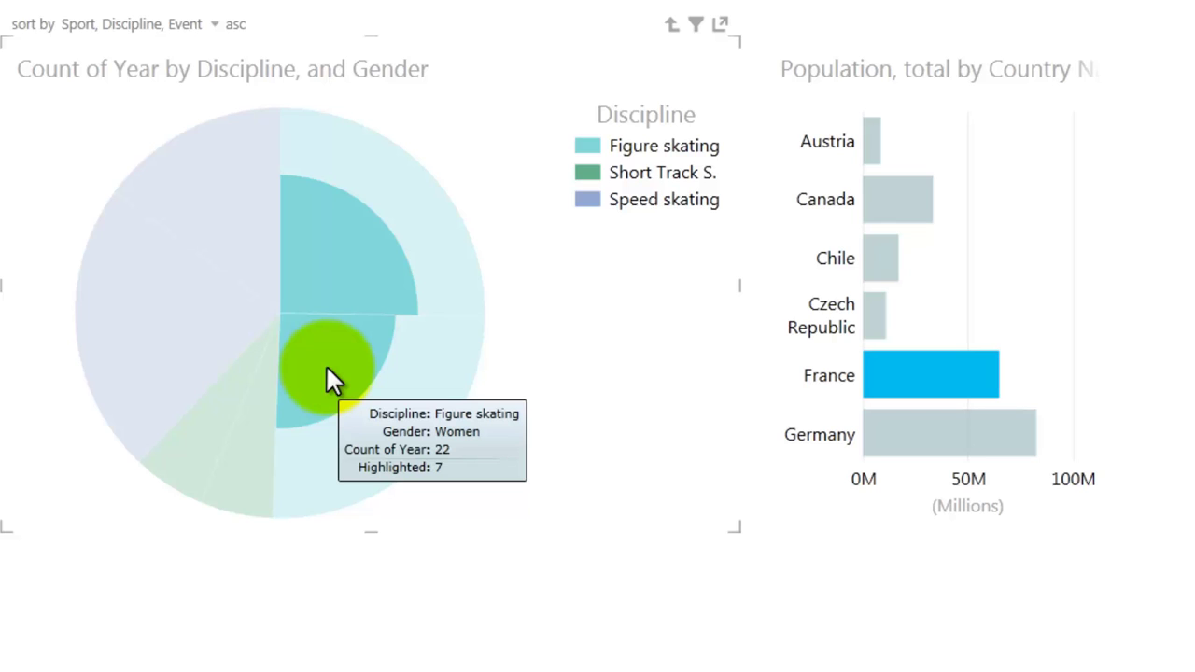
{"action": "mouse_move", "coordinate": [333, 270]}
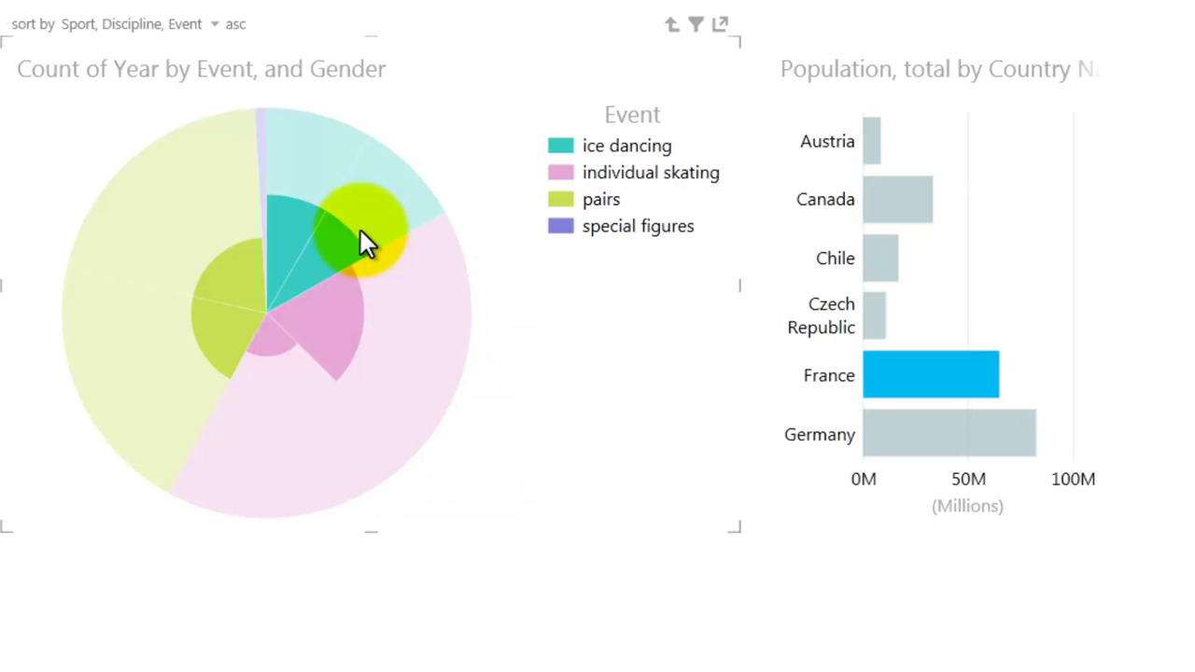
{"action": "mouse_move", "coordinate": [374, 197]}
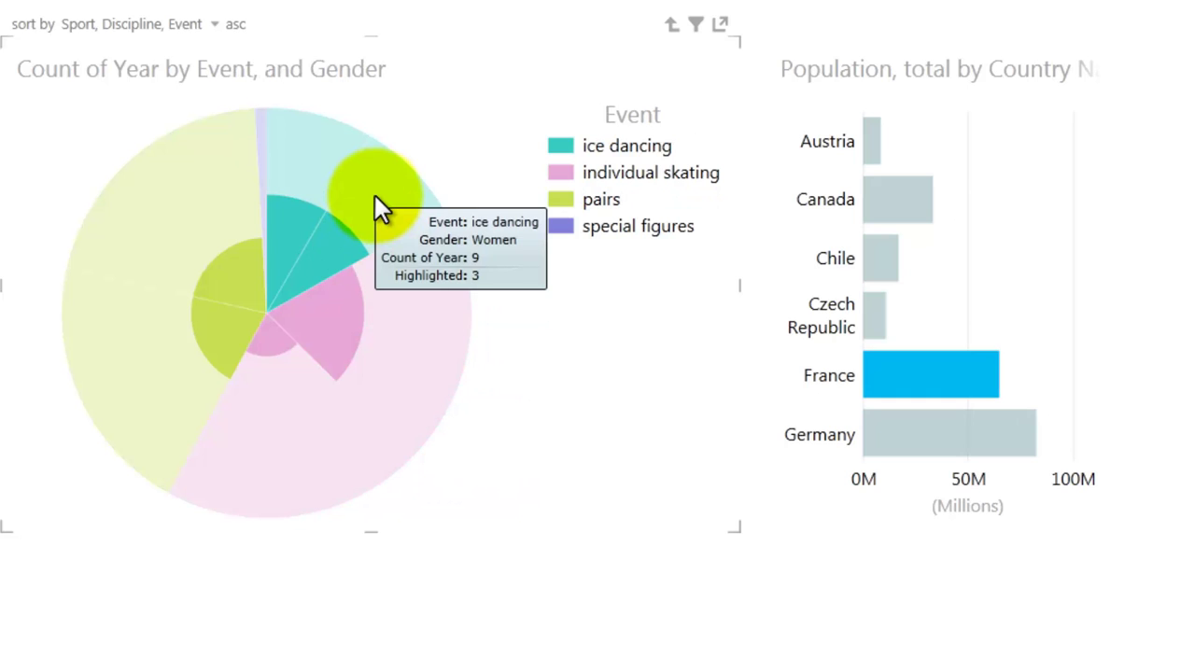
{"action": "mouse_move", "coordinate": [314, 172]}
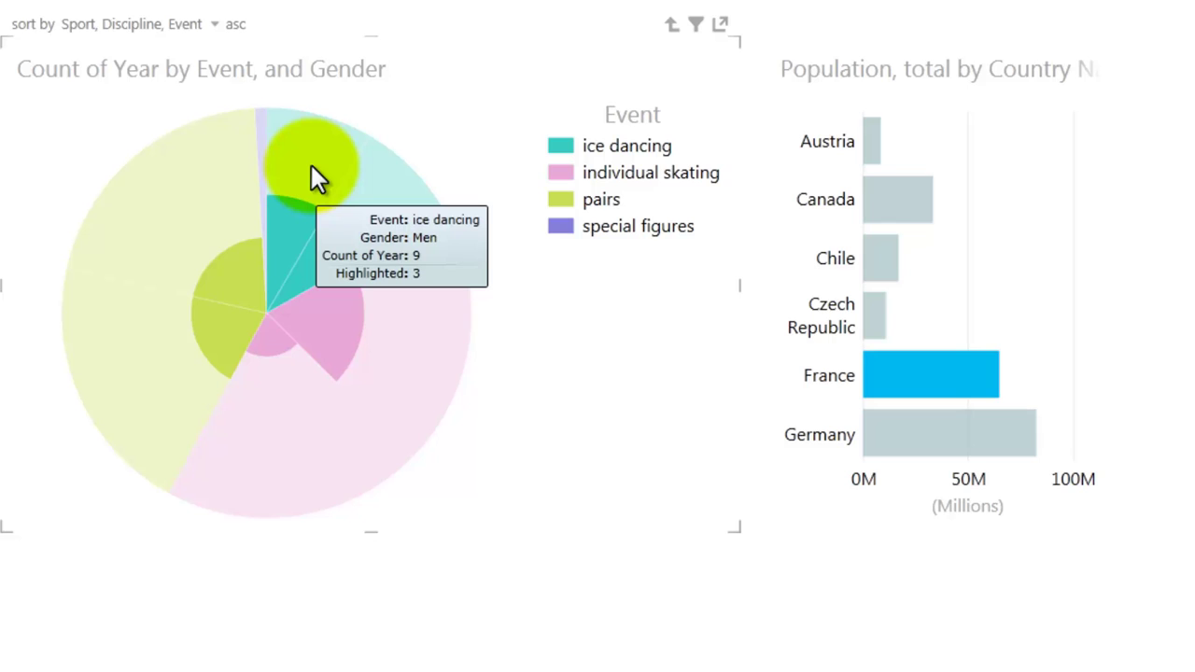